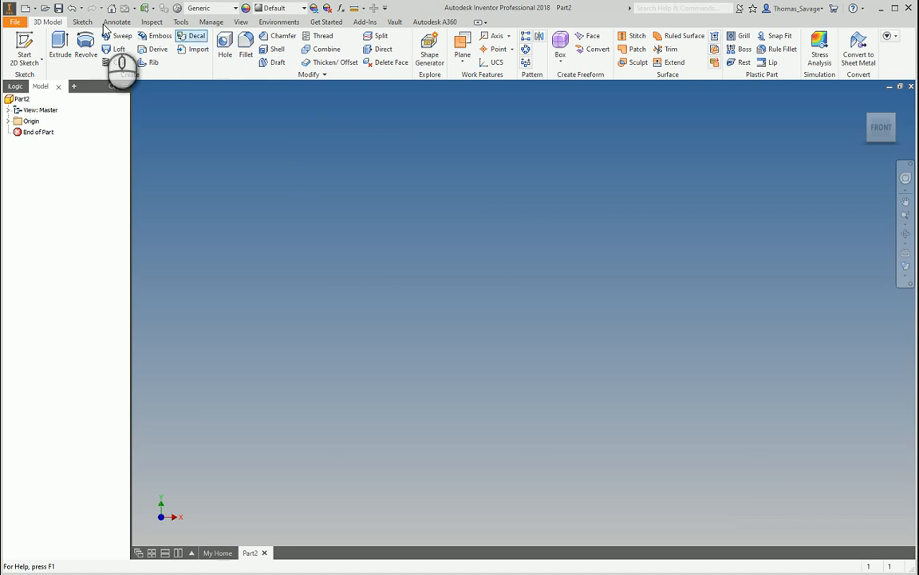
Step: Sketch a 200 by 200 mm centre-point rectangle at the origin on the XY plane and finish the sketch
{"action": "left_click", "coordinate": [30, 40]}
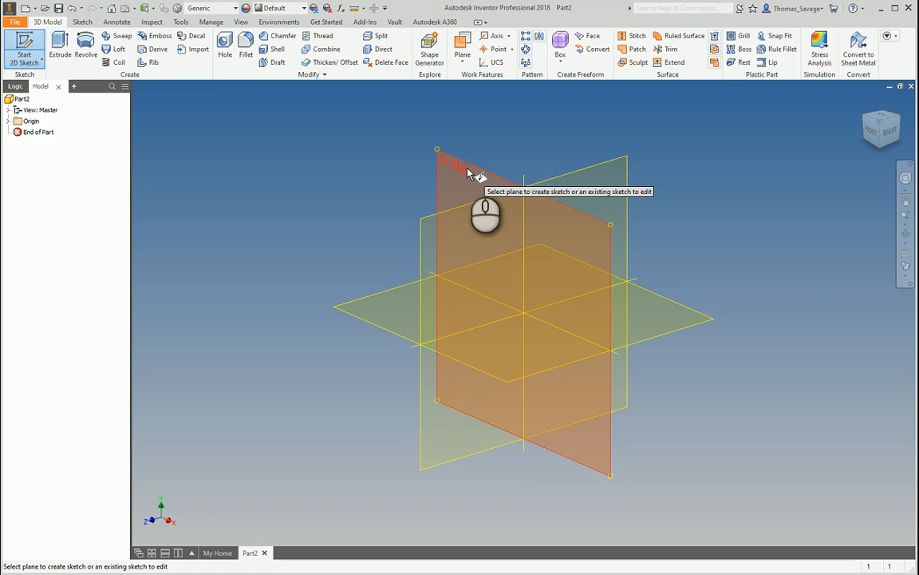
{"action": "left_click", "coordinate": [468, 173]}
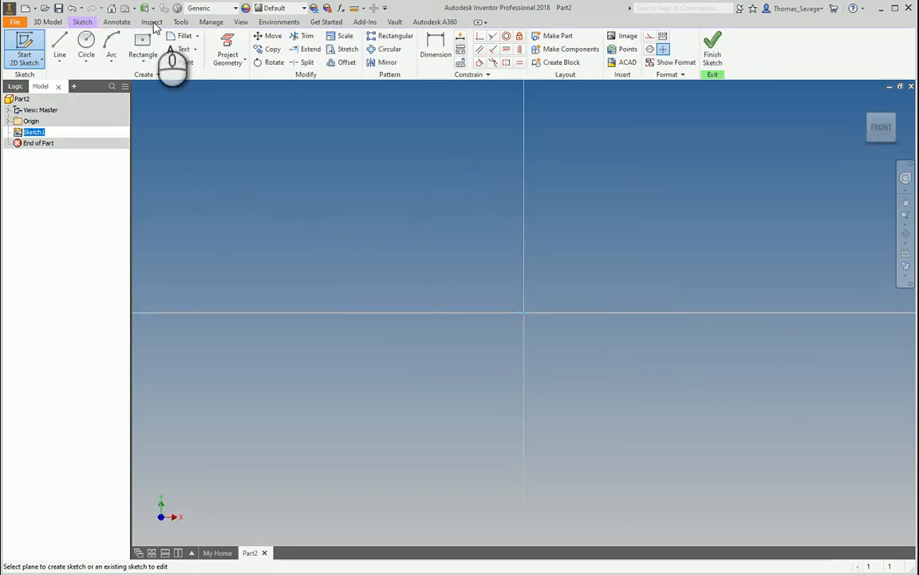
{"action": "left_click", "coordinate": [142, 44]}
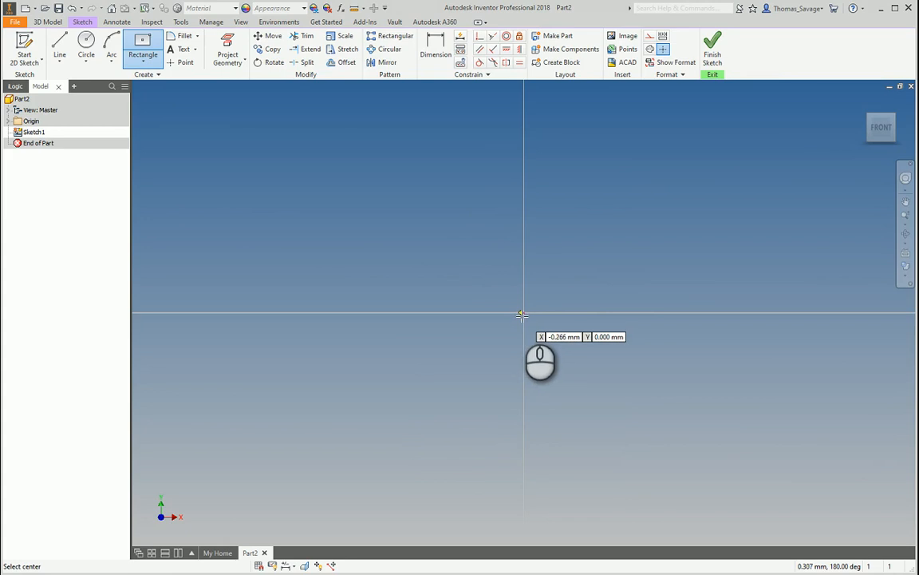
{"action": "left_click", "coordinate": [523, 315]}
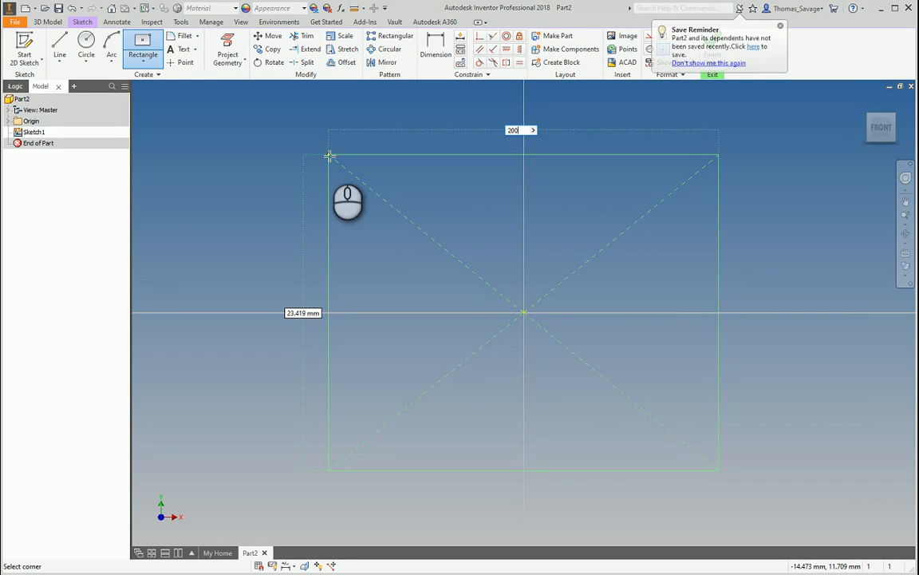
{"action": "key", "text": "Tab"}
{"action": "scroll", "coordinate": [425, 349], "scroll_direction": "up", "scroll_amount": 8}
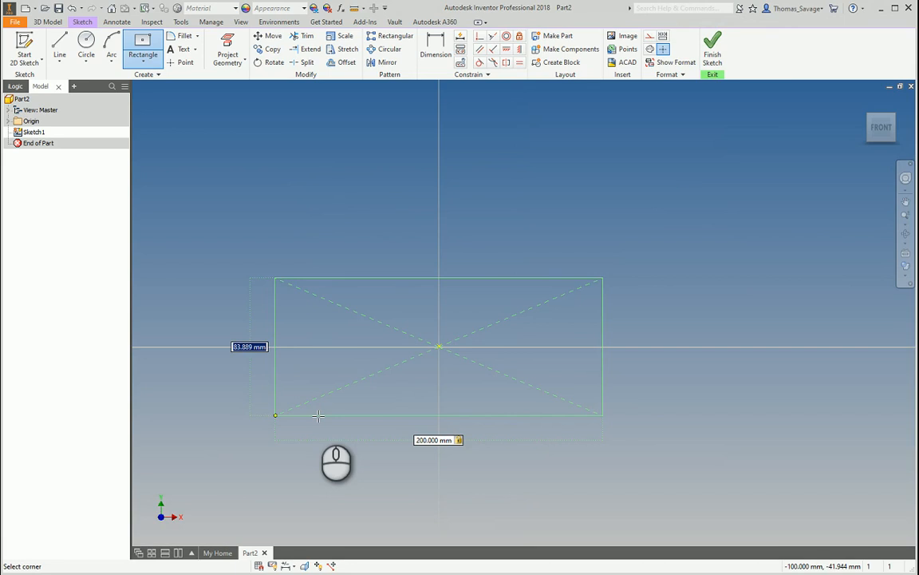
{"action": "key", "text": "Tab"}
{"action": "key", "text": "Return"}
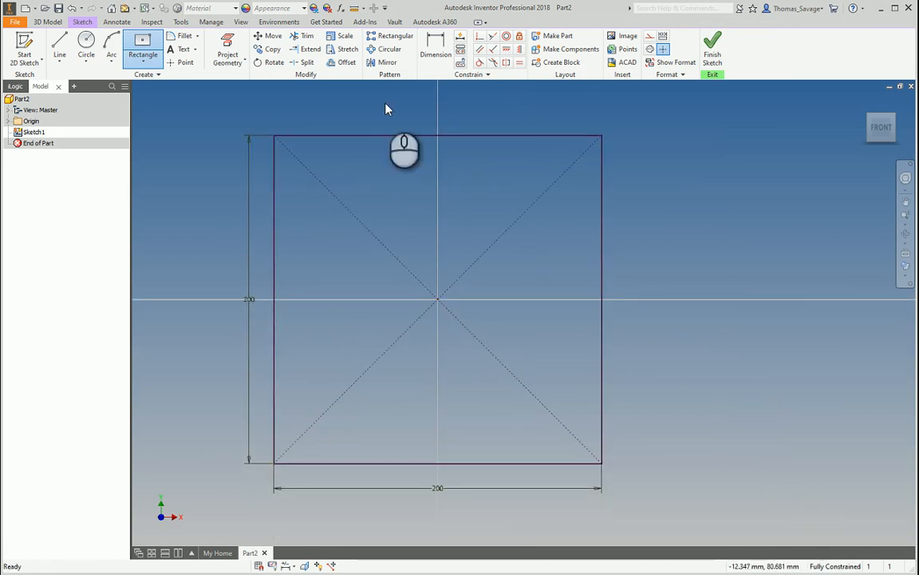
{"action": "key", "text": "Escape"}
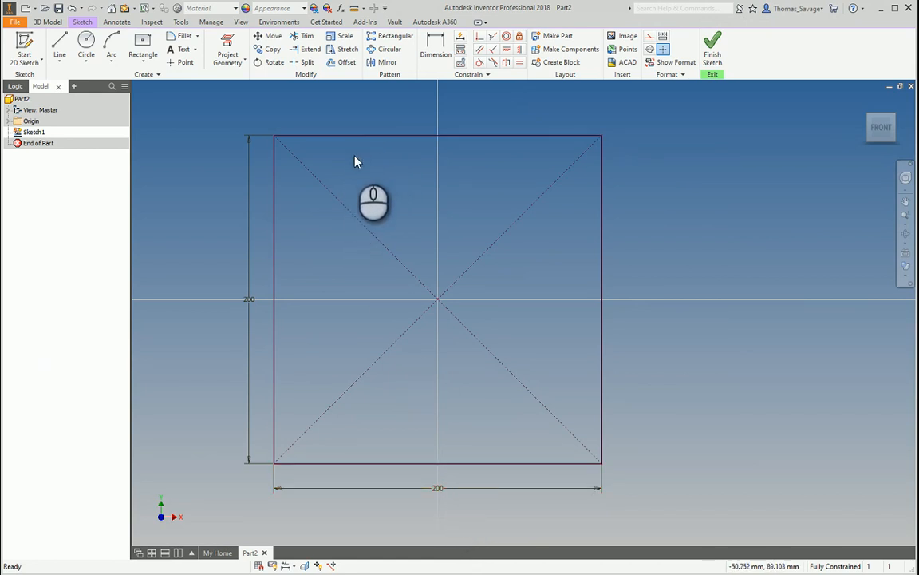
{"action": "left_click", "coordinate": [715, 51]}
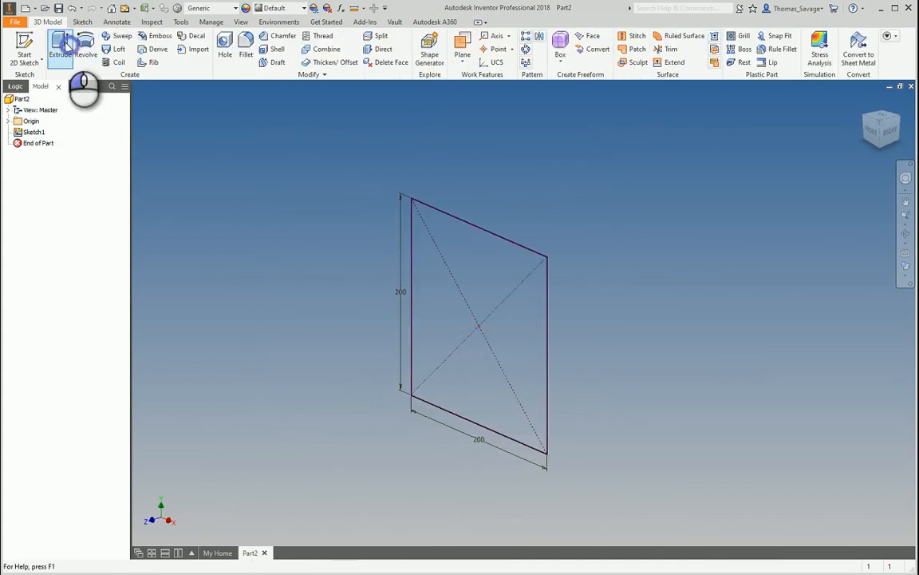
Step: Extrude the square profile 10 mm and set the visual style to Technical Illustration
{"action": "left_click", "coordinate": [60, 47]}
{"action": "left_click", "coordinate": [253, 218]}
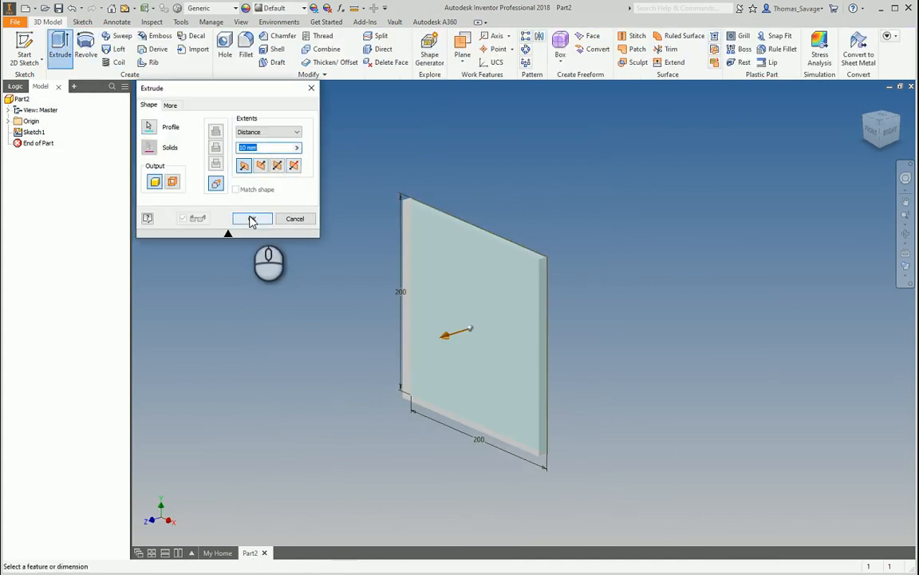
{"action": "left_click", "coordinate": [904, 271]}
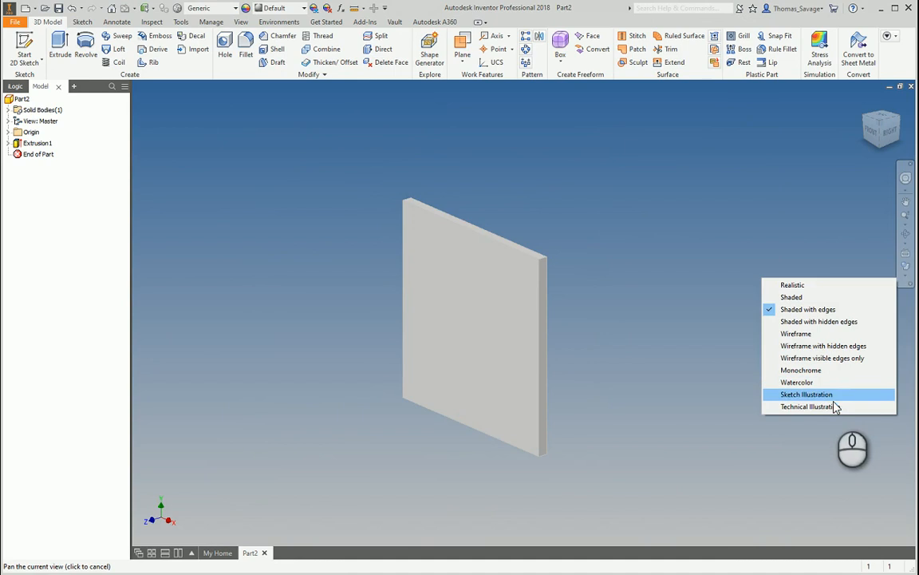
{"action": "left_click", "coordinate": [835, 404]}
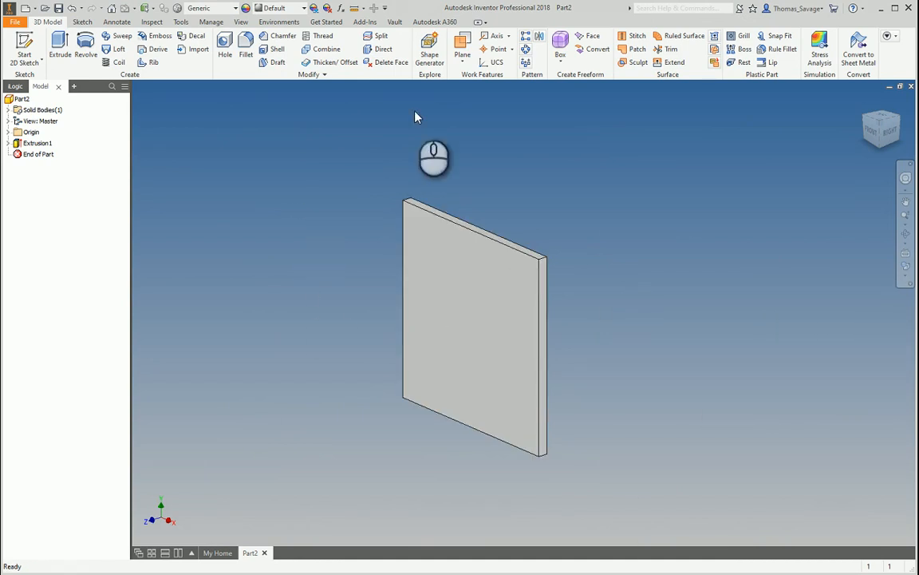
Step: Thicken the plate's large front face outward by 5 mm as a solid with Thicken/Offset
{"action": "middle_click_drag", "start_coordinate": [421, 257], "coordinate": [434, 232]}
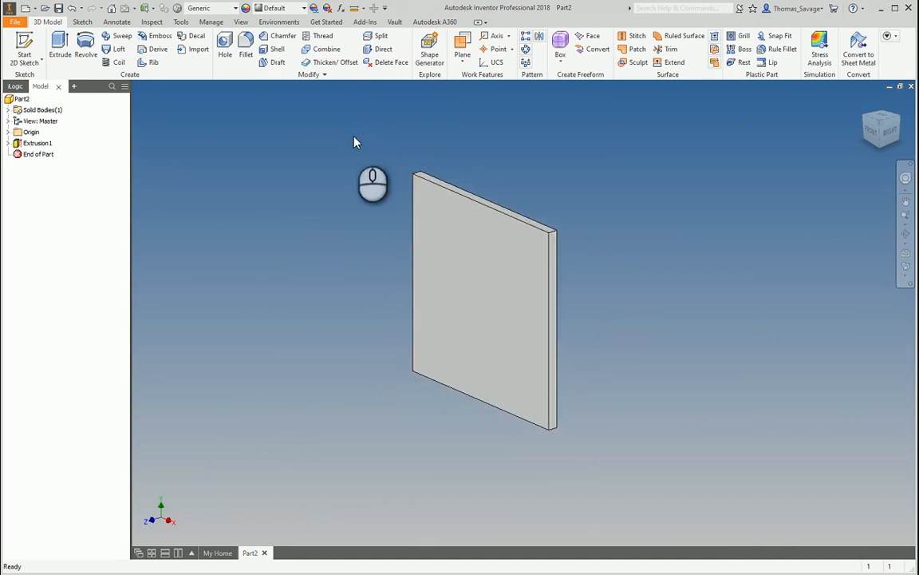
{"action": "left_click", "coordinate": [334, 63]}
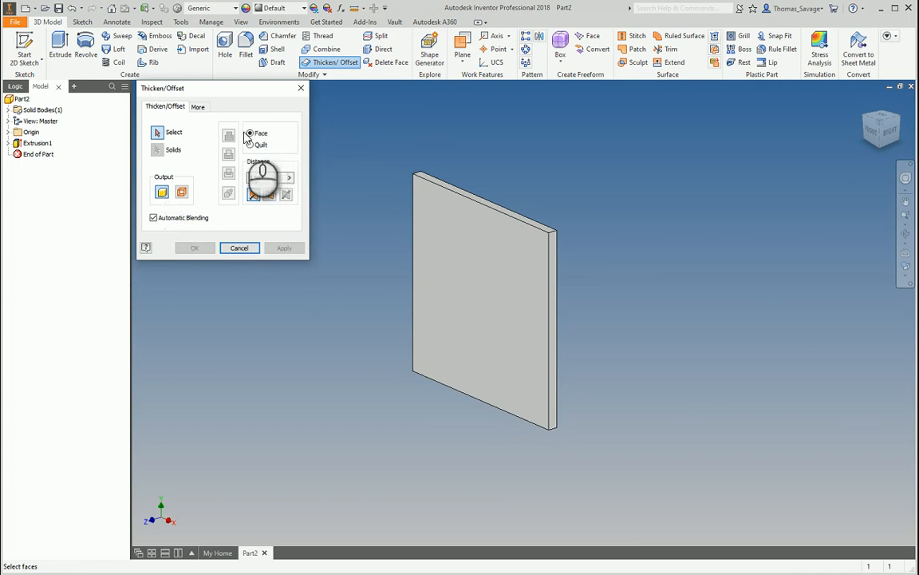
{"action": "left_click", "coordinate": [505, 257]}
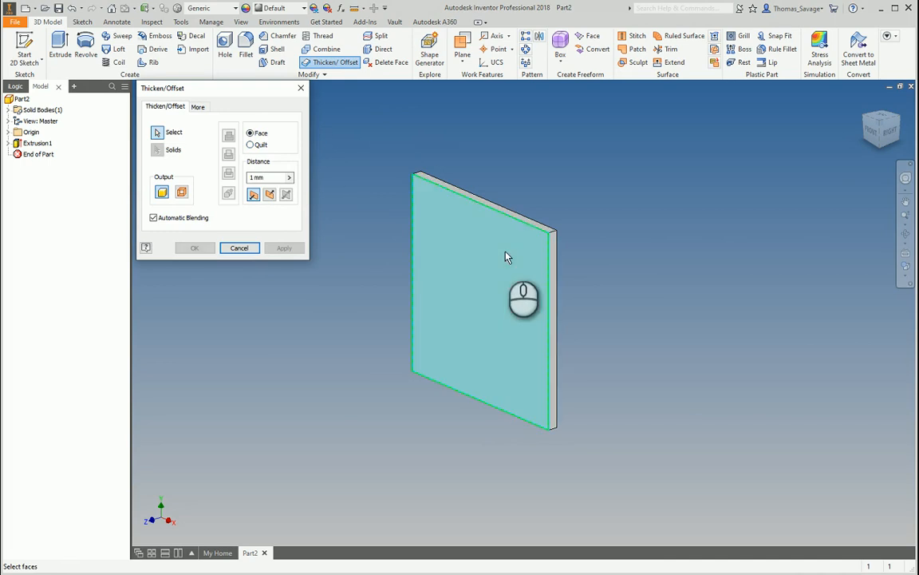
{"action": "scroll", "coordinate": [556, 253], "scroll_direction": "down", "scroll_amount": 5}
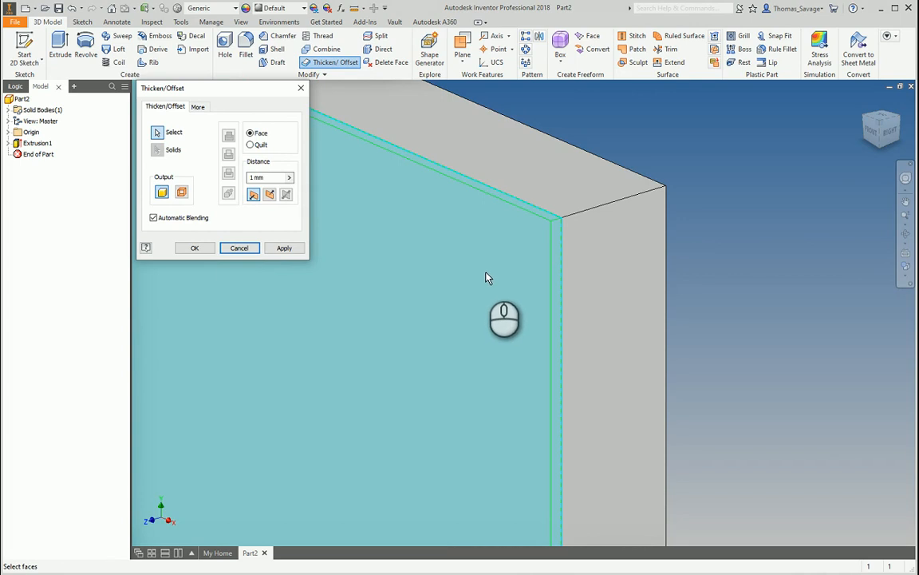
{"action": "left_click", "coordinate": [277, 177]}
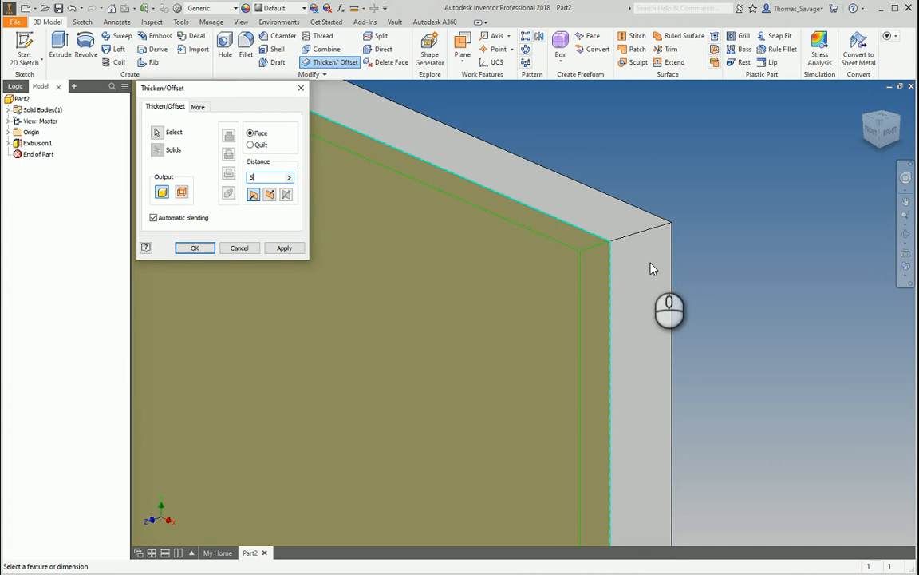
{"action": "left_click", "coordinate": [194, 247]}
Step: Measure the plate's thickness along its short upper corner edge
{"action": "scroll", "coordinate": [792, 300], "scroll_direction": "up", "scroll_amount": 5}
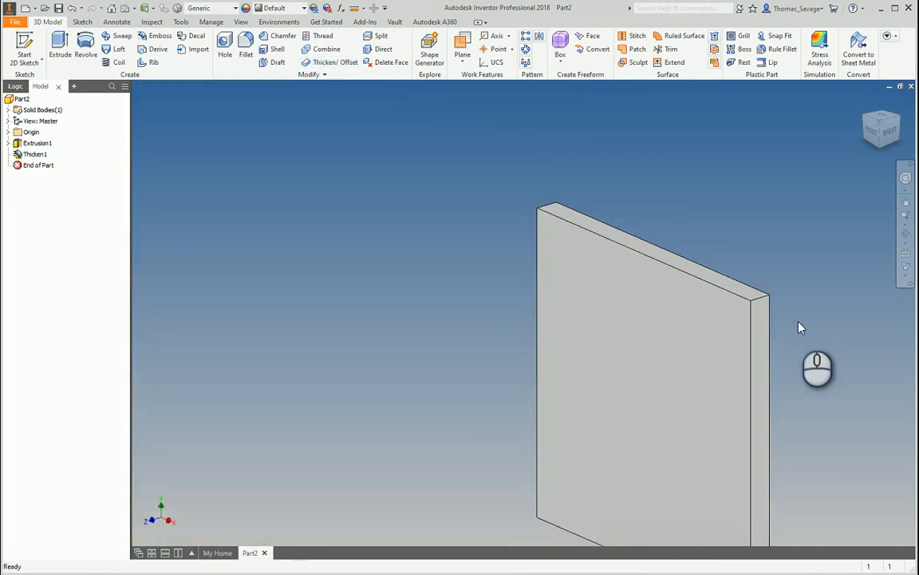
{"action": "left_click", "coordinate": [354, 9]}
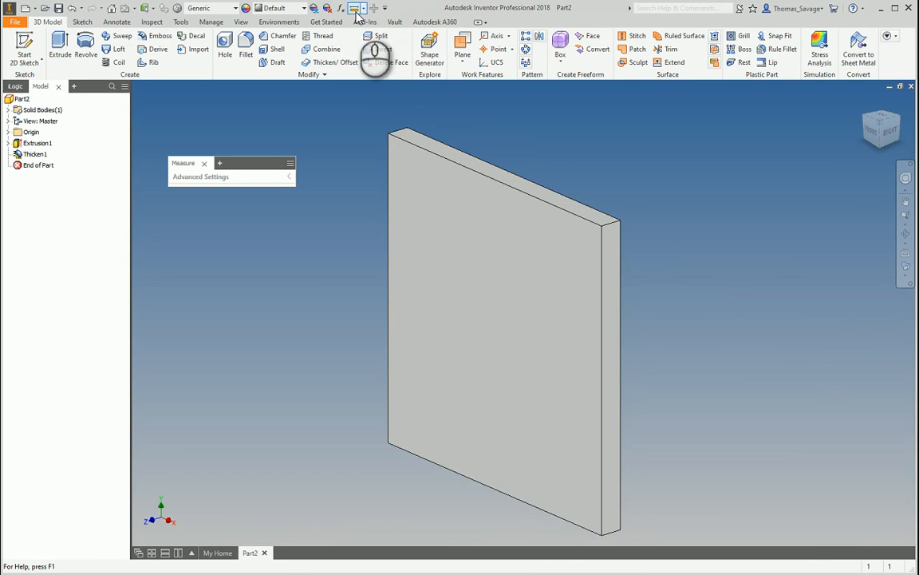
{"action": "scroll", "coordinate": [617, 223], "scroll_direction": "down", "scroll_amount": 3}
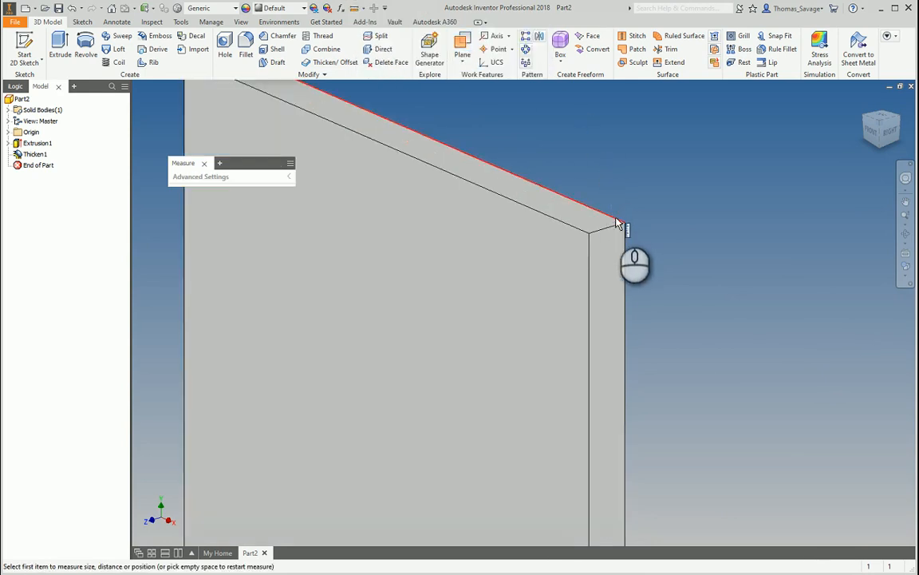
{"action": "left_click", "coordinate": [620, 225]}
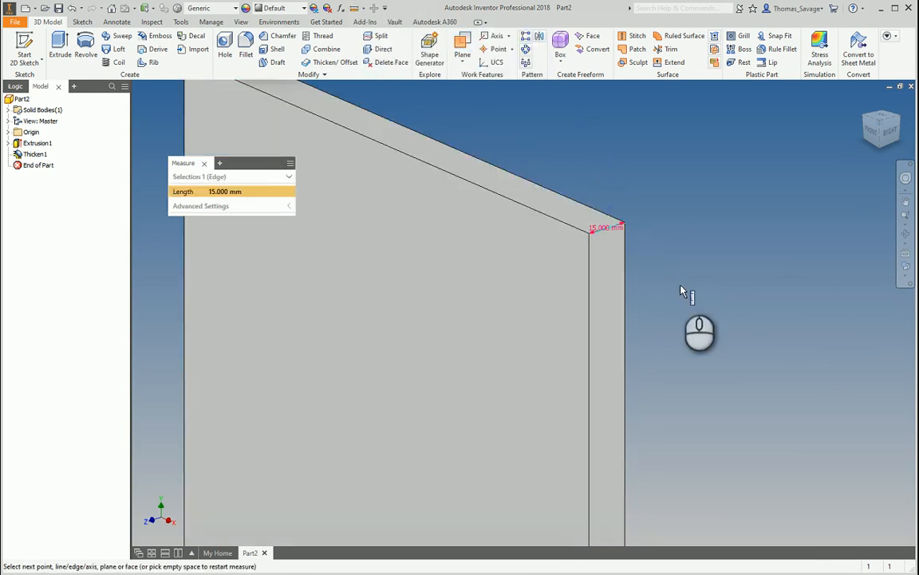
{"action": "key", "text": "Escape"}
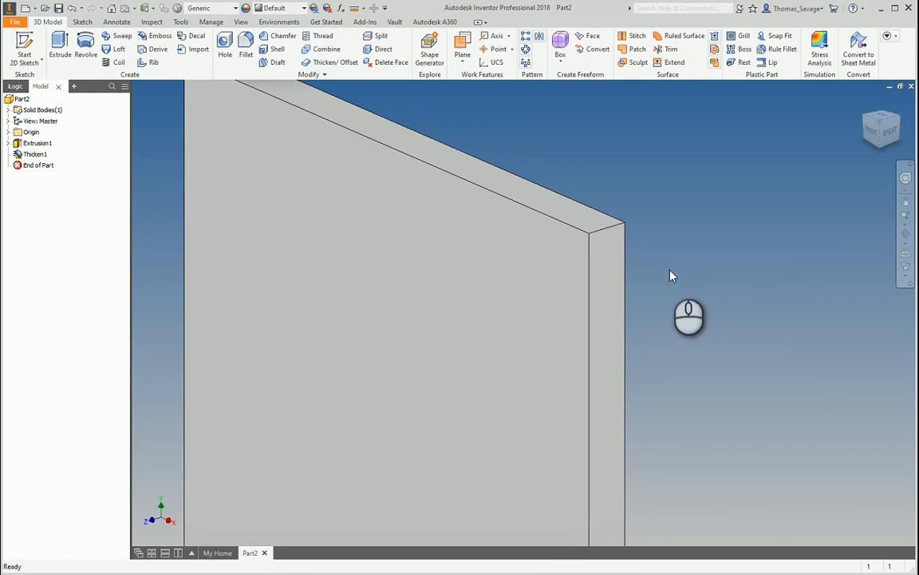
Step: Create a surface offset 25 mm outward from the plate's large front face with Thicken/Offset
{"action": "left_click", "coordinate": [325, 63]}
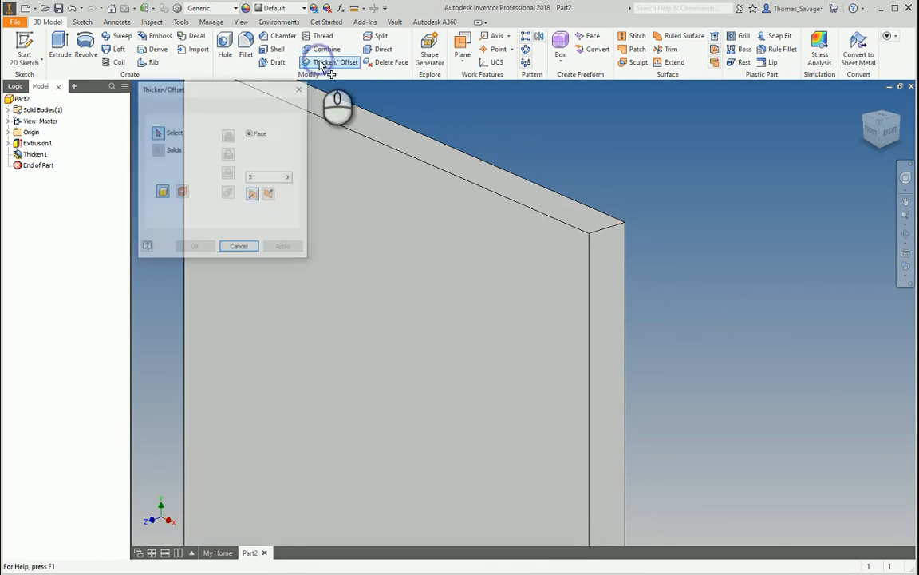
{"action": "left_click", "coordinate": [181, 193]}
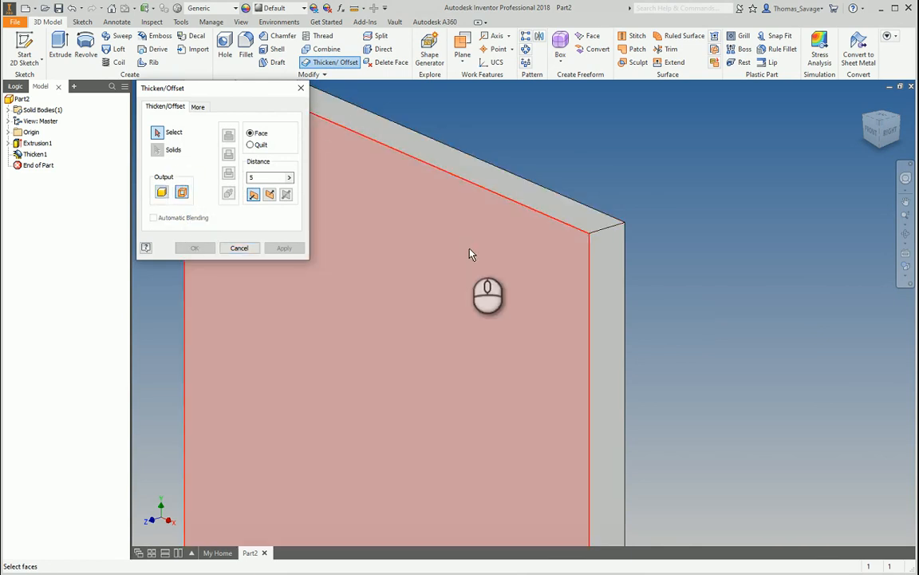
{"action": "left_click", "coordinate": [470, 252]}
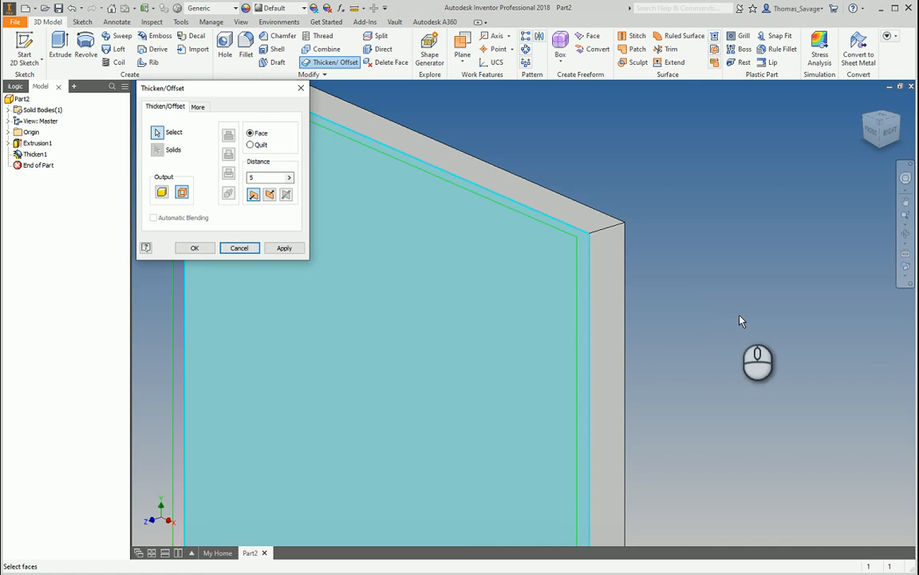
{"action": "scroll", "coordinate": [734, 328], "scroll_direction": "down", "scroll_amount": 3}
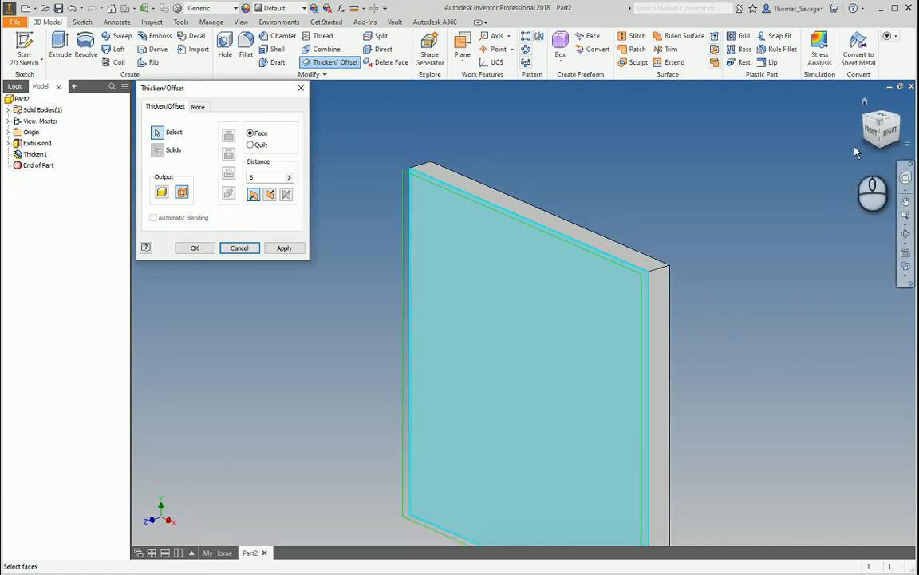
{"action": "scroll", "coordinate": [679, 301], "scroll_direction": "up", "scroll_amount": 4}
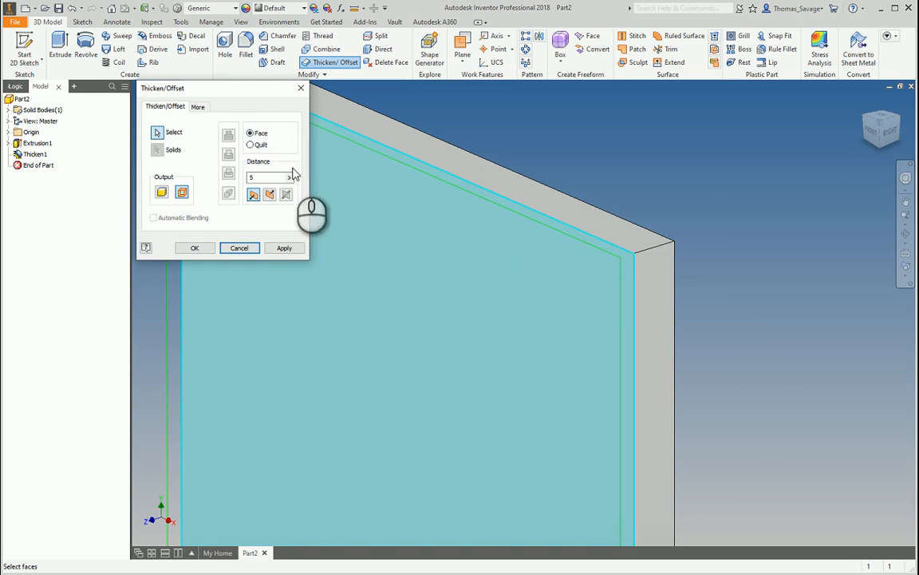
{"action": "double_click", "coordinate": [257, 178]}
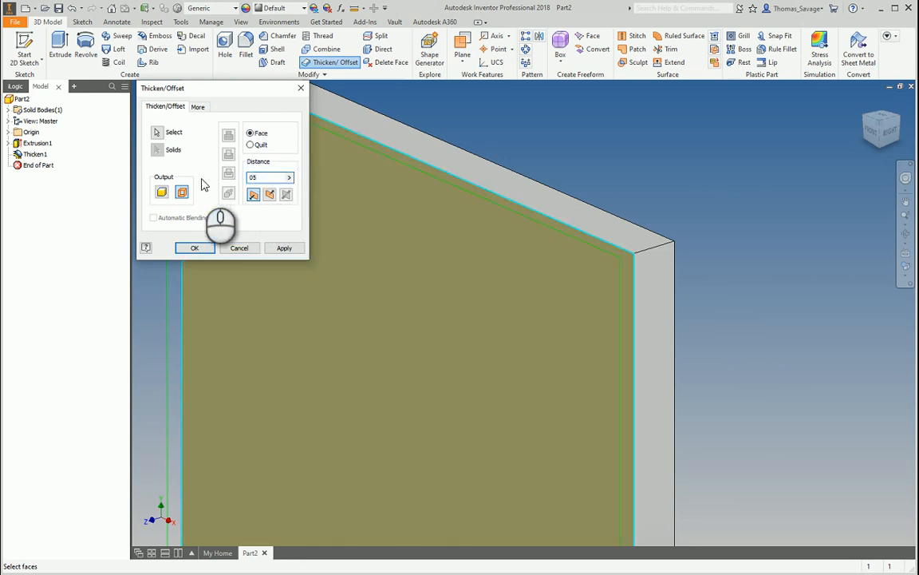
{"action": "type", "text": "25"}
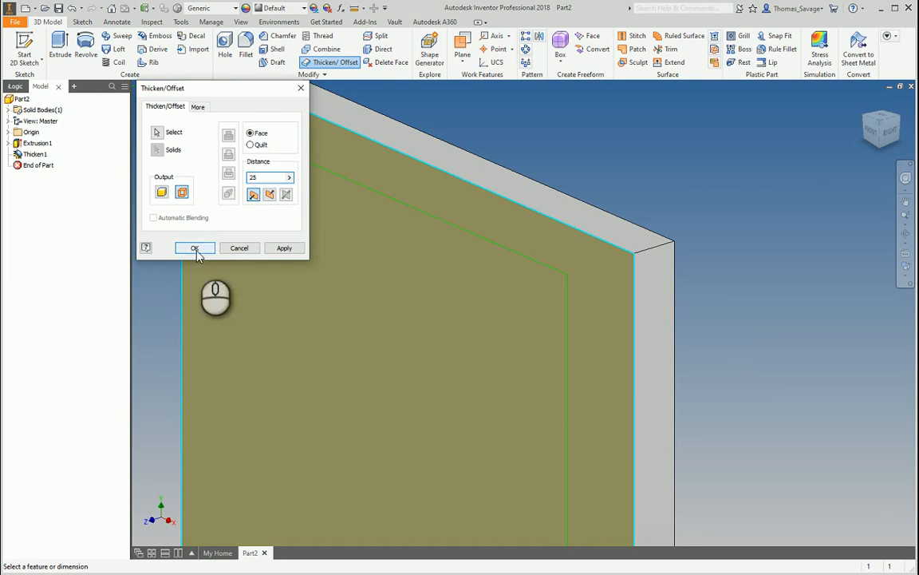
{"action": "left_click", "coordinate": [194, 248]}
{"action": "scroll", "coordinate": [590, 209], "scroll_direction": "down", "scroll_amount": 5}
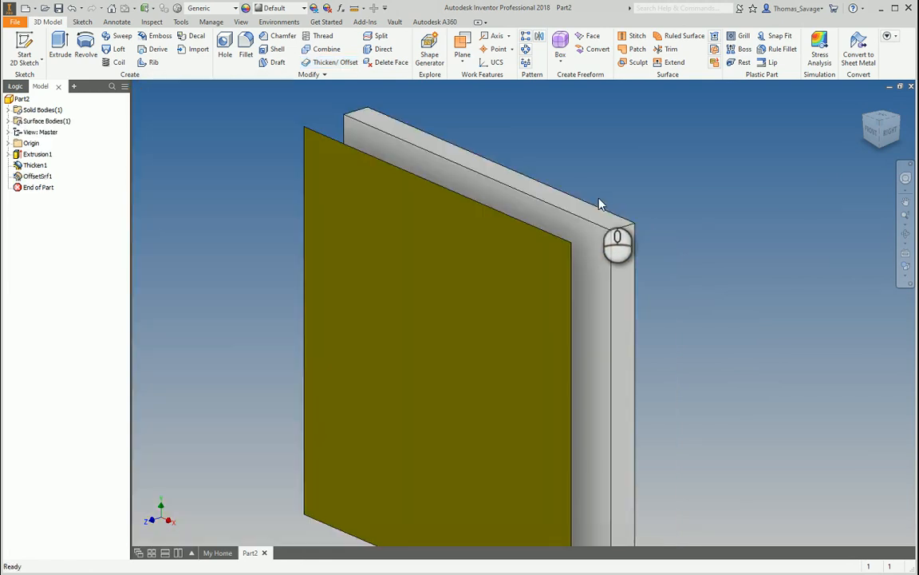
{"action": "middle_click_drag", "start_coordinate": [669, 274], "coordinate": [646, 199], "text": "shift"}
{"action": "scroll", "coordinate": [650, 204], "scroll_direction": "down", "scroll_amount": 4}
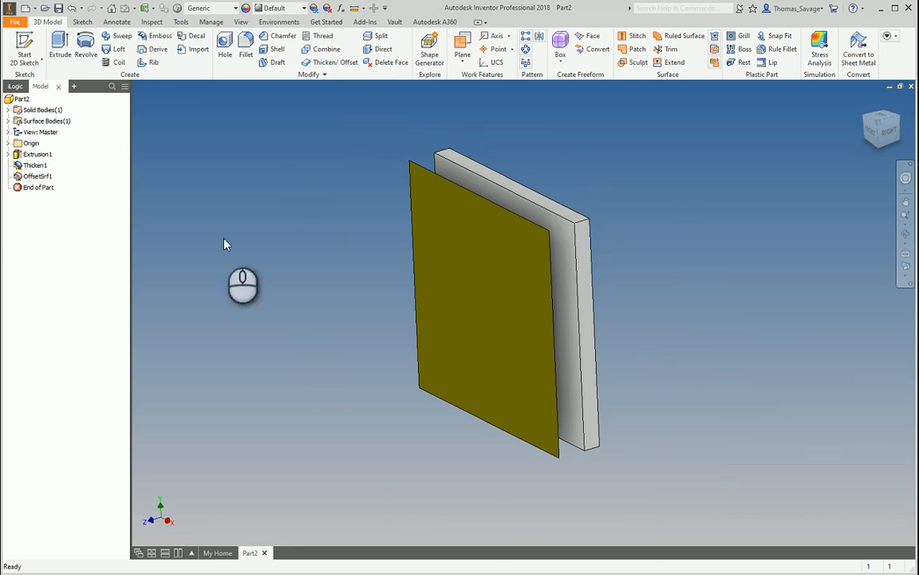
Step: Delete the plate's base extrusion together with its sketch and dependent features
{"action": "left_click", "coordinate": [35, 155]}
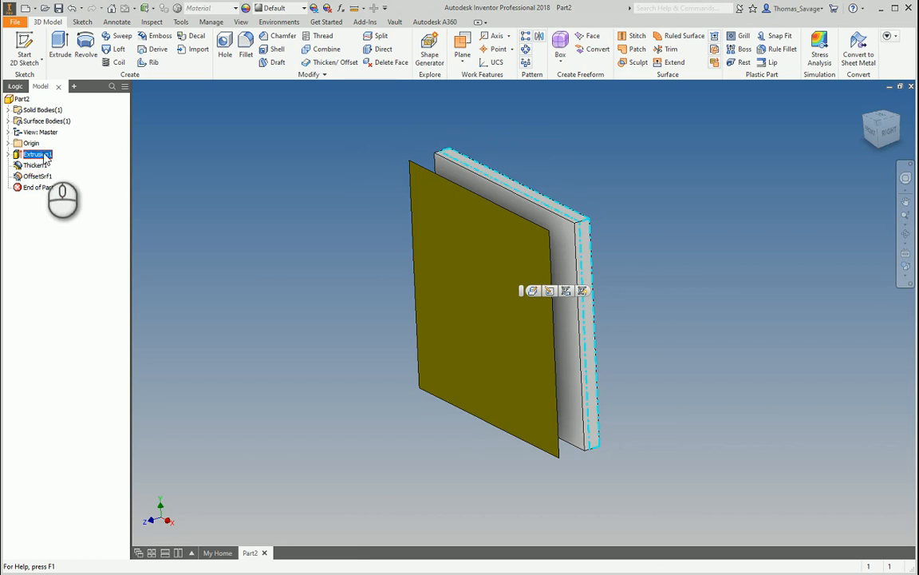
{"action": "right_click", "coordinate": [36, 155]}
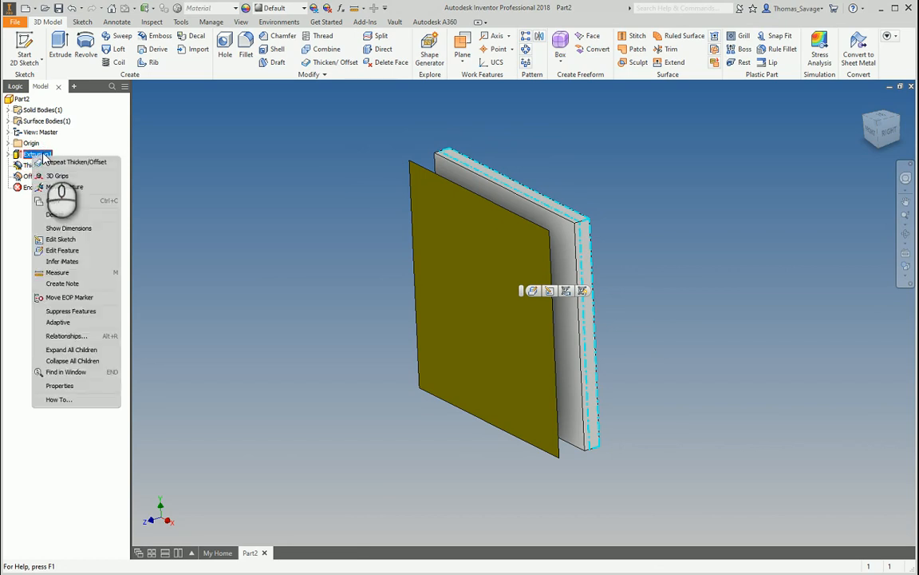
{"action": "left_click", "coordinate": [65, 214]}
{"action": "left_click", "coordinate": [134, 146]}
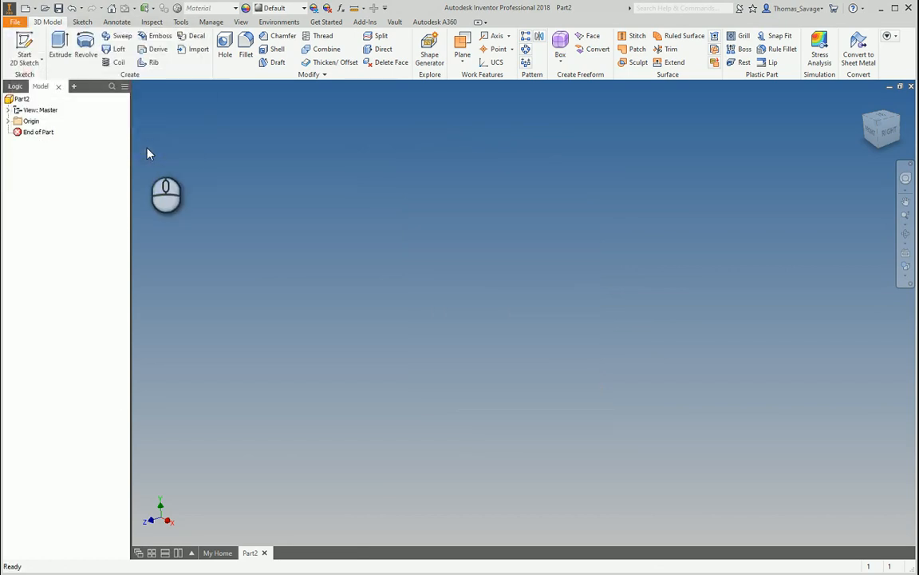
Step: Sketch a 100 mm diameter circle centred on the origin on the front origin plane and finish the sketch
{"action": "left_click", "coordinate": [24, 50]}
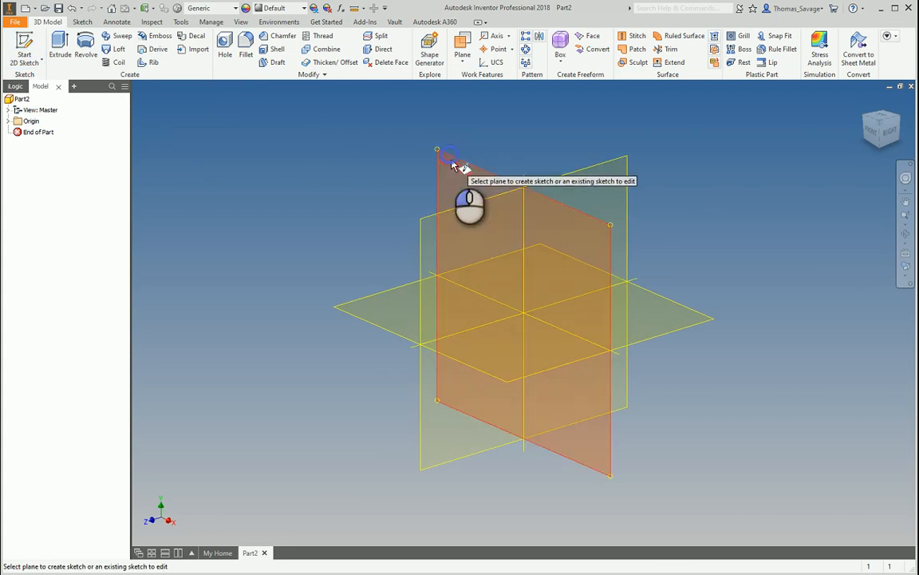
{"action": "left_click", "coordinate": [457, 165]}
{"action": "left_click", "coordinate": [140, 44]}
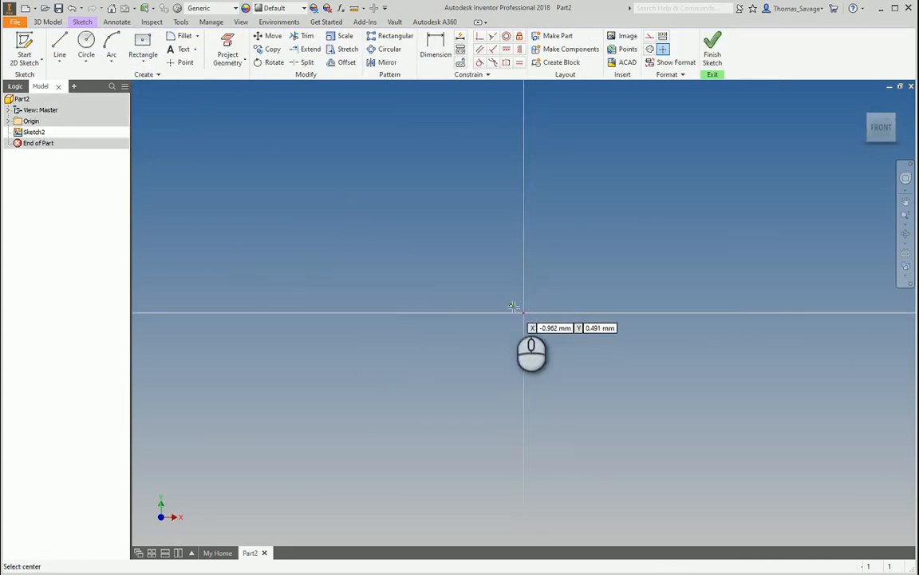
{"action": "left_click", "coordinate": [85, 41]}
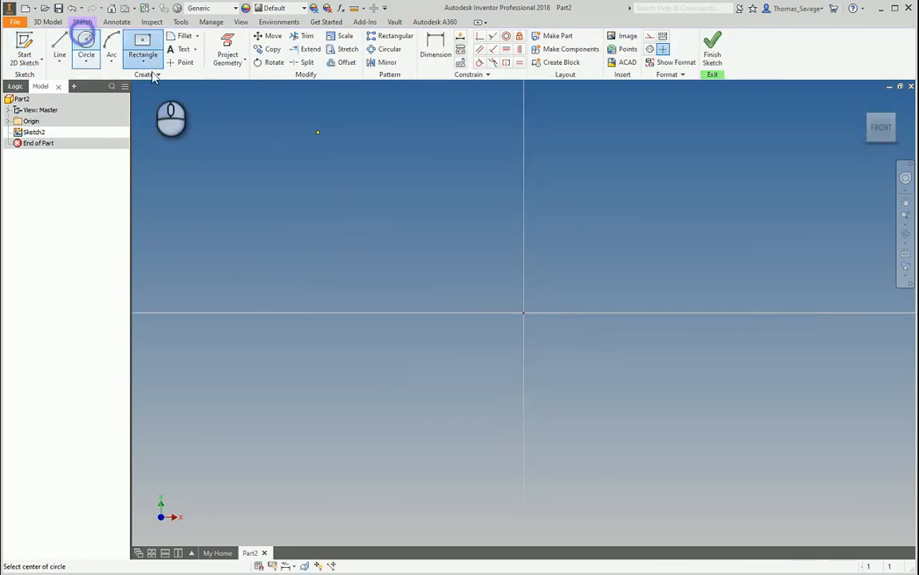
{"action": "left_click", "coordinate": [523, 312]}
{"action": "type", "text": "100"}
{"action": "key", "text": "Return"}
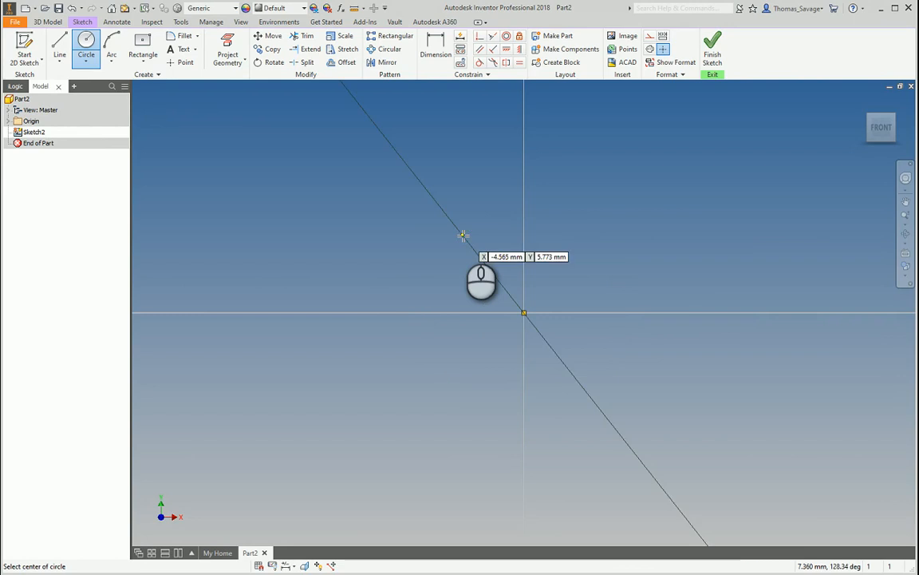
{"action": "scroll", "coordinate": [465, 237], "scroll_direction": "down", "scroll_amount": 5}
{"action": "left_click", "coordinate": [713, 48]}
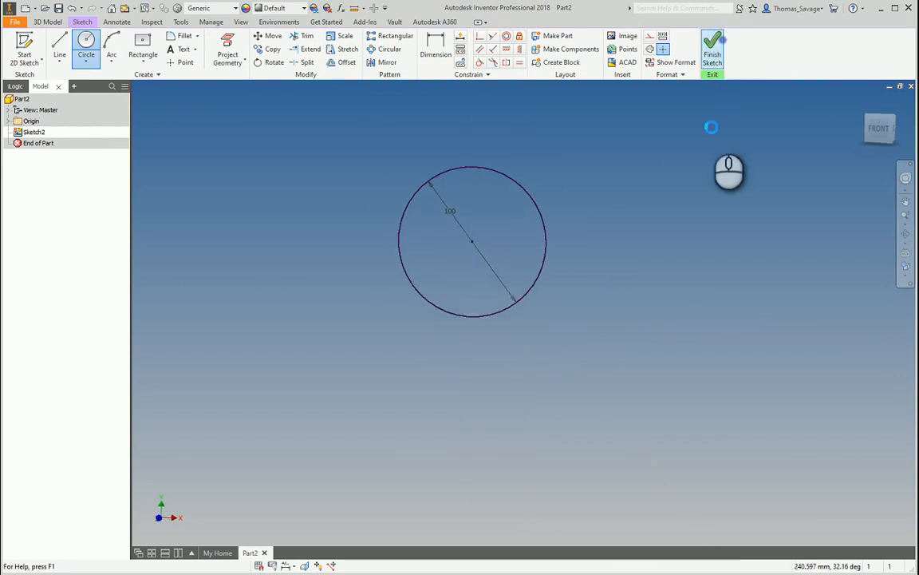
Step: Create a boundary patch surface from the sketched circle
{"action": "scroll", "coordinate": [591, 263], "scroll_direction": "down", "scroll_amount": 3}
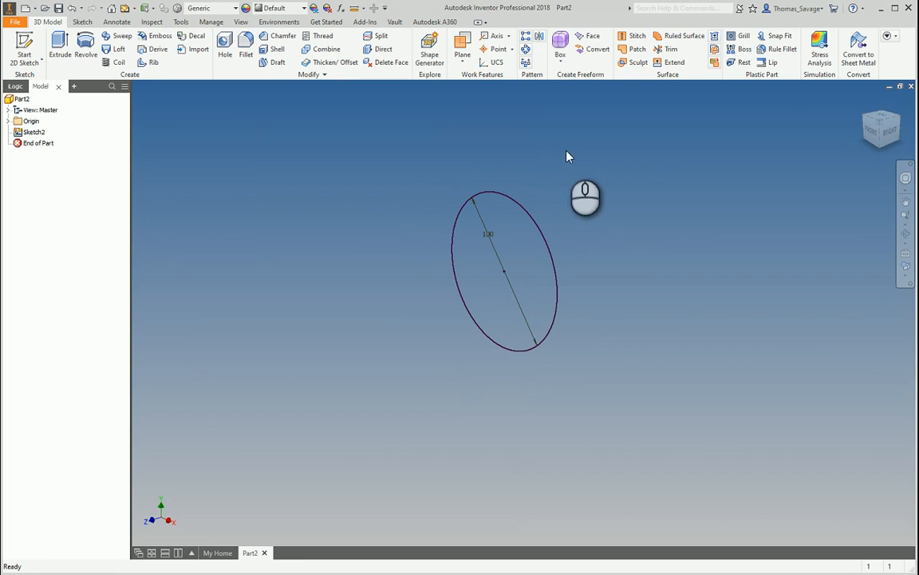
{"action": "left_click", "coordinate": [638, 49]}
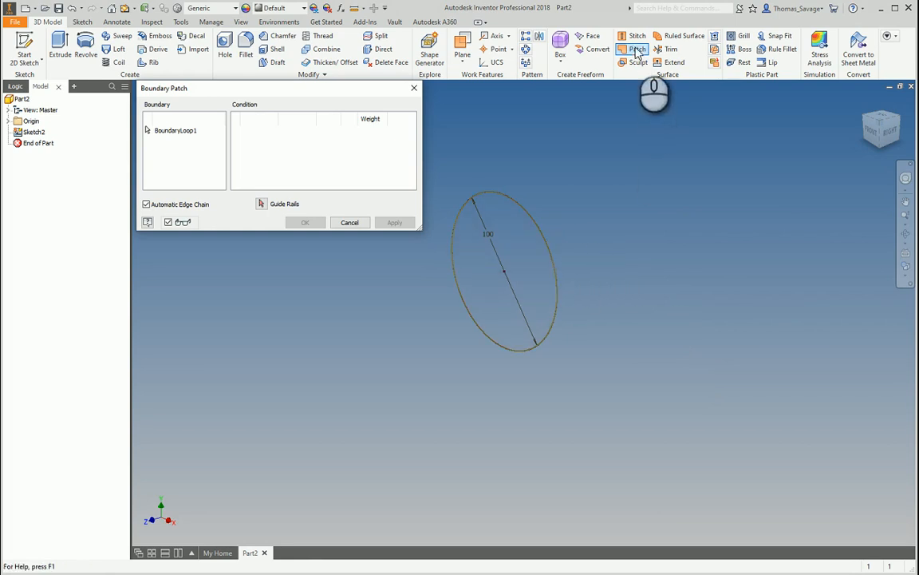
{"action": "left_click", "coordinate": [543, 241]}
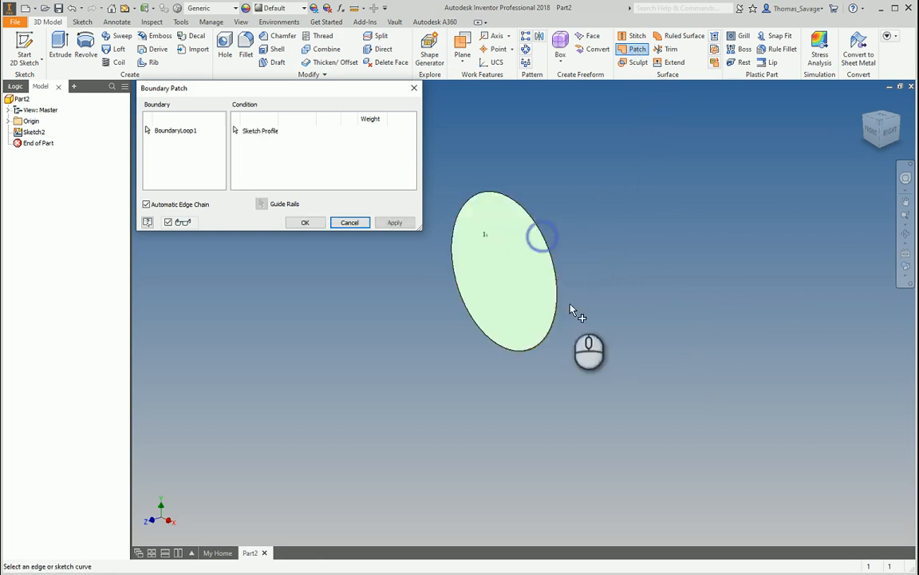
{"action": "left_click", "coordinate": [305, 222]}
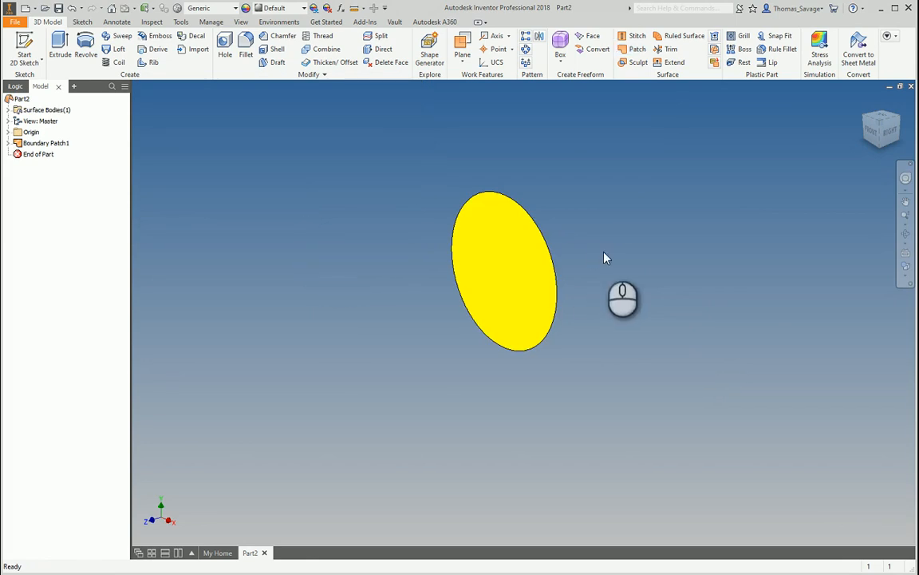
Step: Examine the circular patch surface from the front and edge-on from the right side to judge its thickness
{"action": "mouse_move", "coordinate": [605, 256]}
{"action": "middle_mouse_down", "text": "shift"}
{"action": "mouse_move", "coordinate": [595, 248]}
{"action": "mouse_move", "coordinate": [553, 255]}
{"action": "mouse_move", "coordinate": [593, 259]}
{"action": "middle_mouse_up", "text": "shift"}
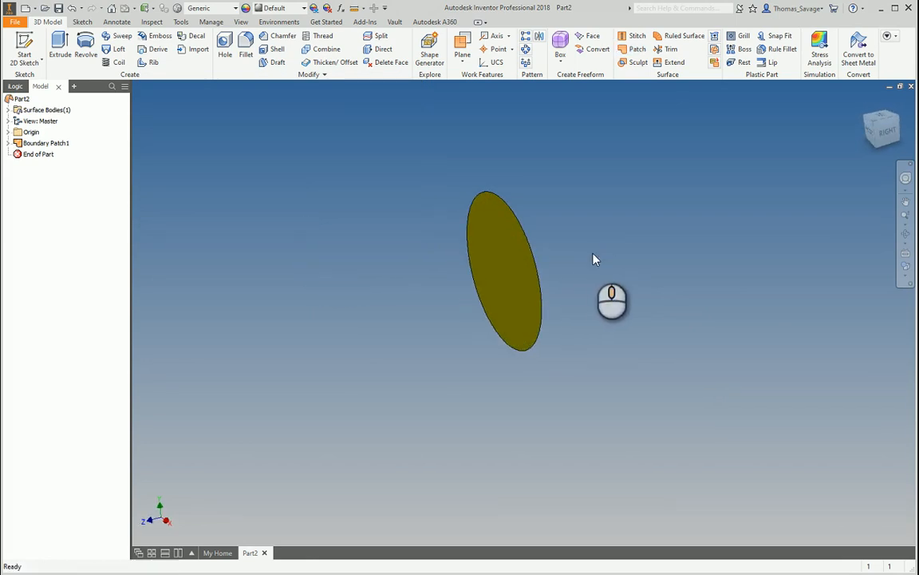
{"action": "left_click", "coordinate": [875, 138]}
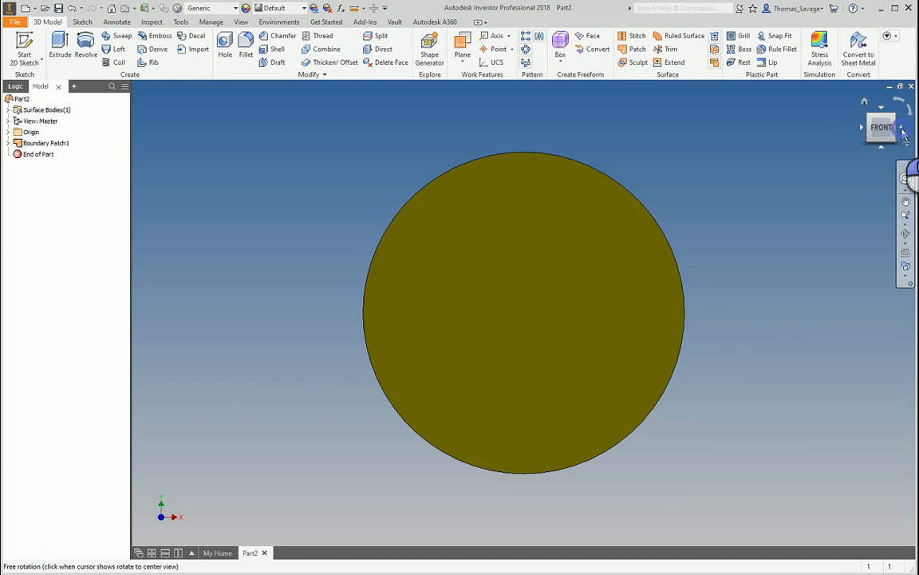
{"action": "left_click", "coordinate": [903, 131]}
{"action": "scroll", "coordinate": [534, 174], "scroll_direction": "up", "scroll_amount": 4}
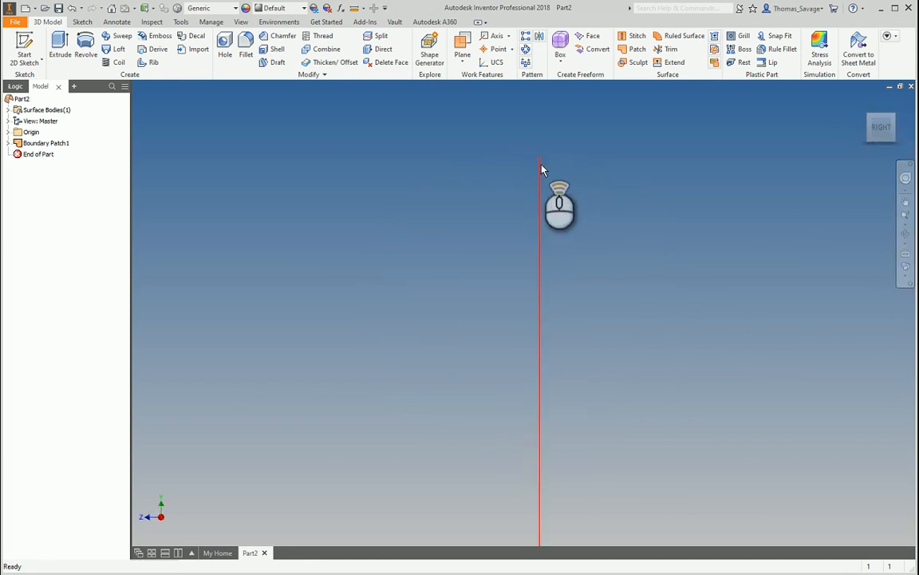
{"action": "scroll", "coordinate": [541, 169], "scroll_direction": "down", "scroll_amount": 3}
{"action": "middle_click_drag", "start_coordinate": [580, 237], "coordinate": [645, 256], "text": "shift"}
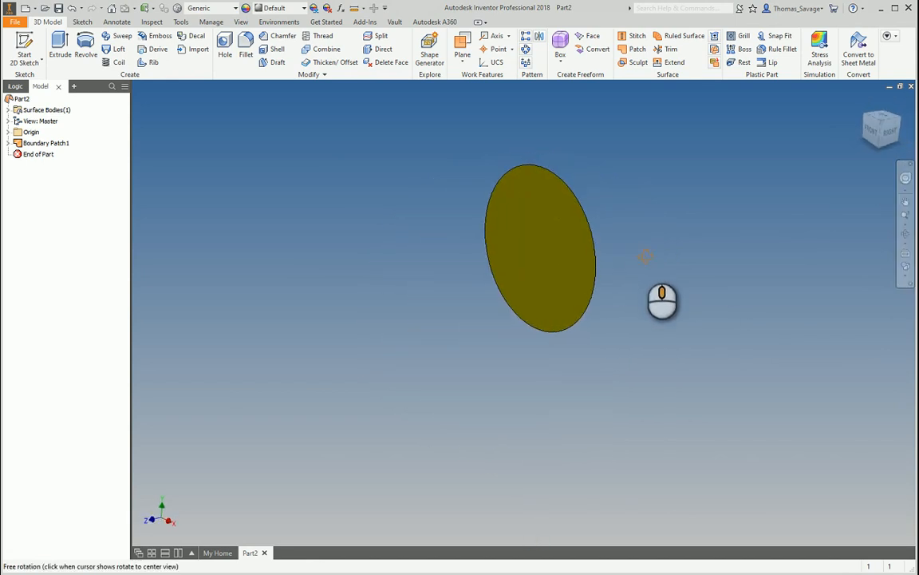
{"action": "middle_click_drag", "start_coordinate": [633, 220], "coordinate": [576, 246]}
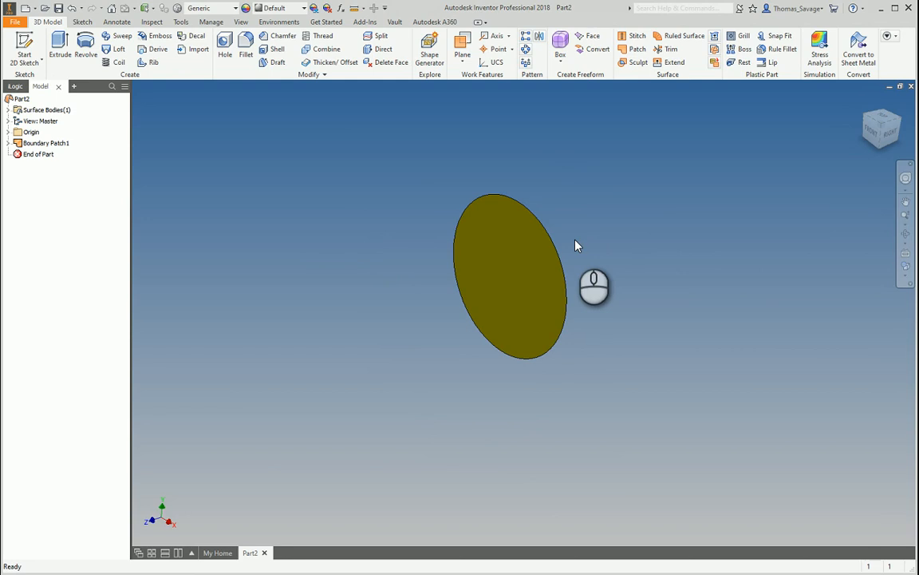
Step: Thicken the circular patch surface by 25 mm as a new solid with Thicken/Offset
{"action": "left_click", "coordinate": [335, 63]}
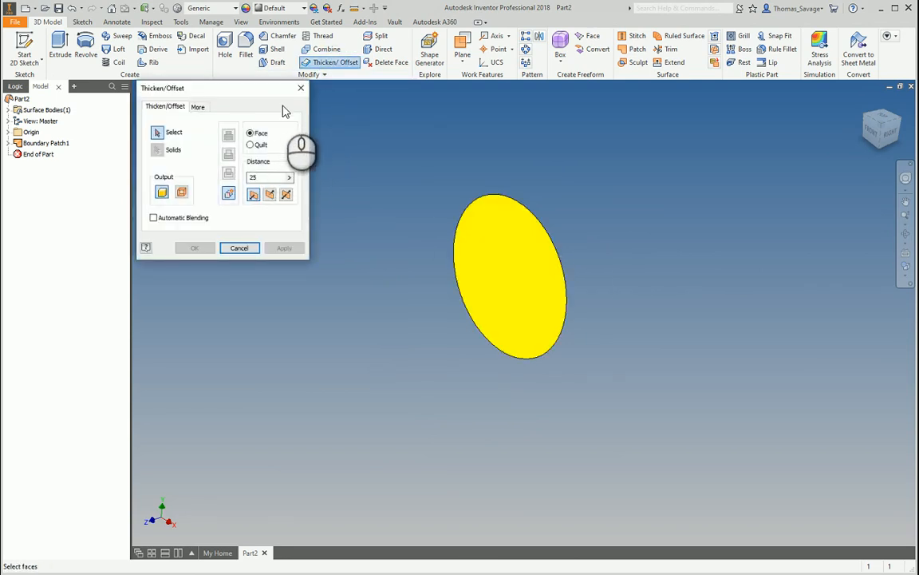
{"action": "left_click", "coordinate": [523, 265]}
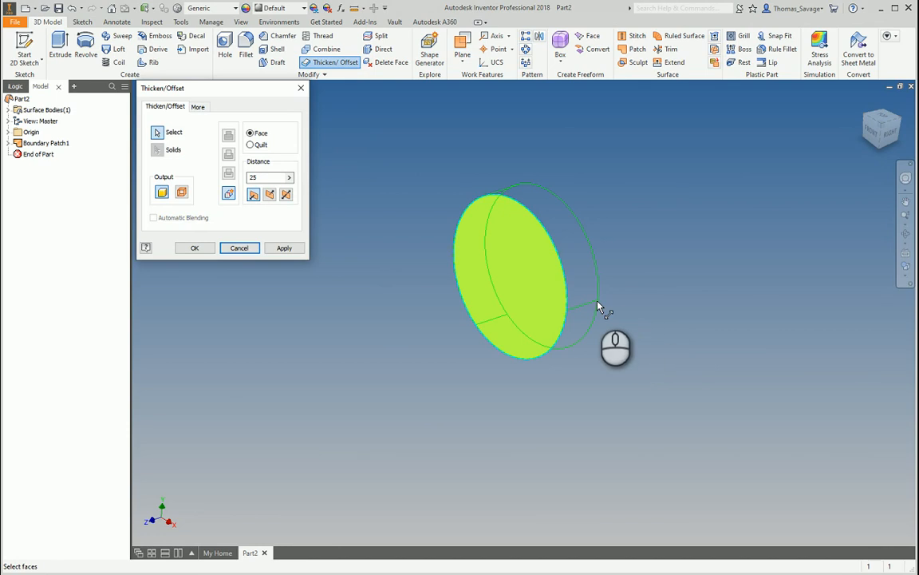
{"action": "left_click", "coordinate": [228, 193]}
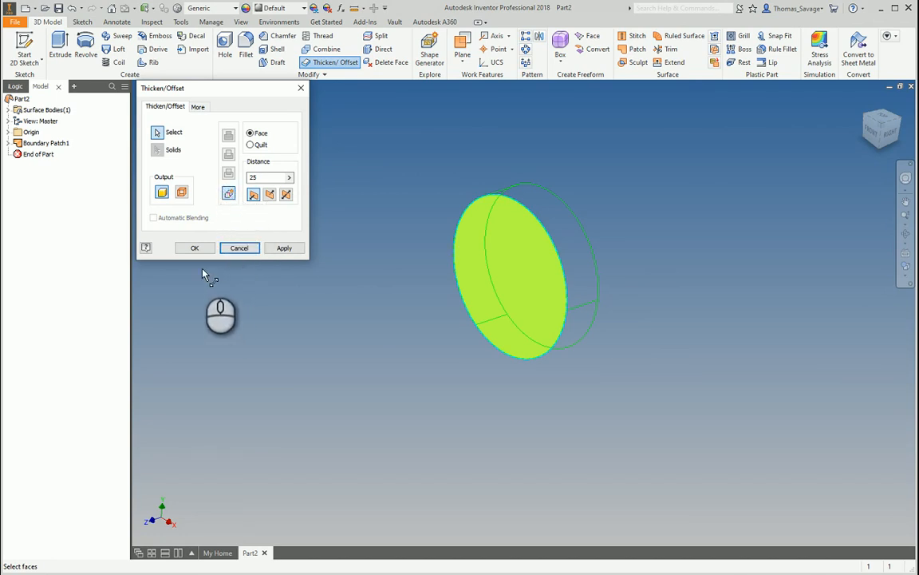
{"action": "left_click", "coordinate": [194, 248]}
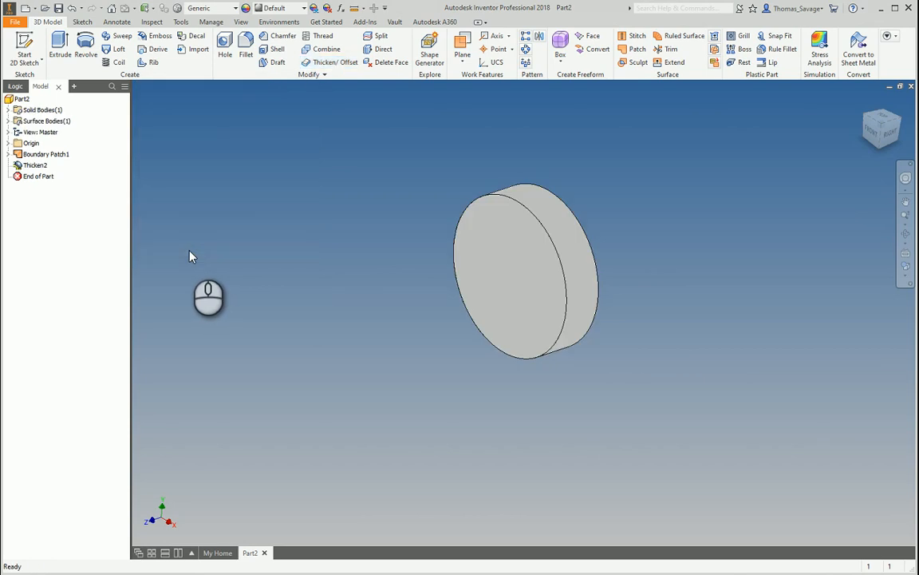
Step: Examine which surface bodies and solid bodies the thickened disc part contains
{"action": "middle_click_drag", "start_coordinate": [242, 263], "coordinate": [554, 304], "text": "shift"}
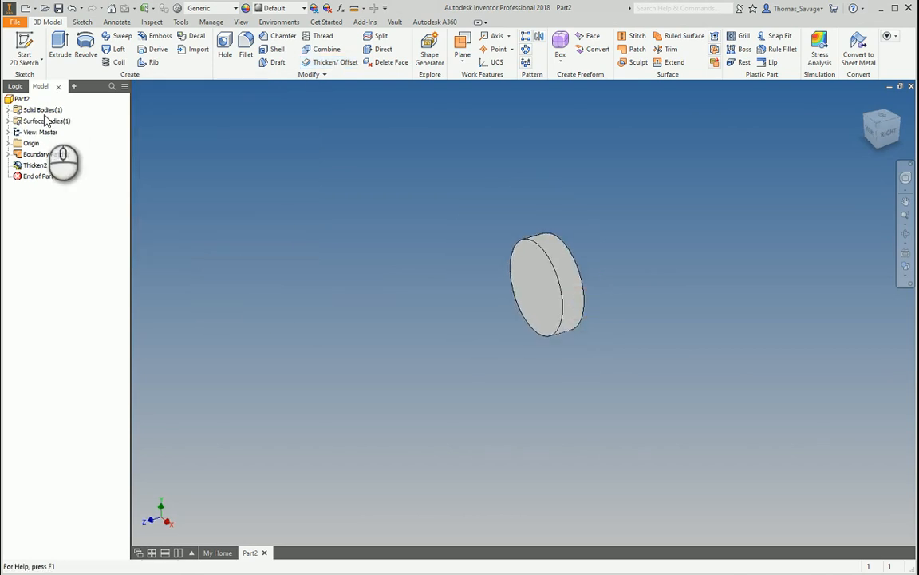
{"action": "left_click", "coordinate": [8, 122]}
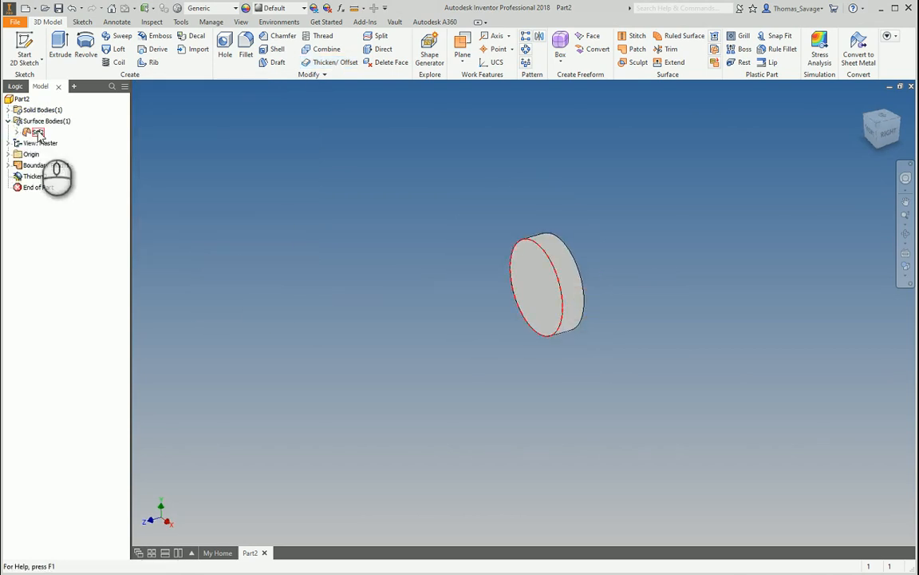
{"action": "left_click", "coordinate": [8, 110]}
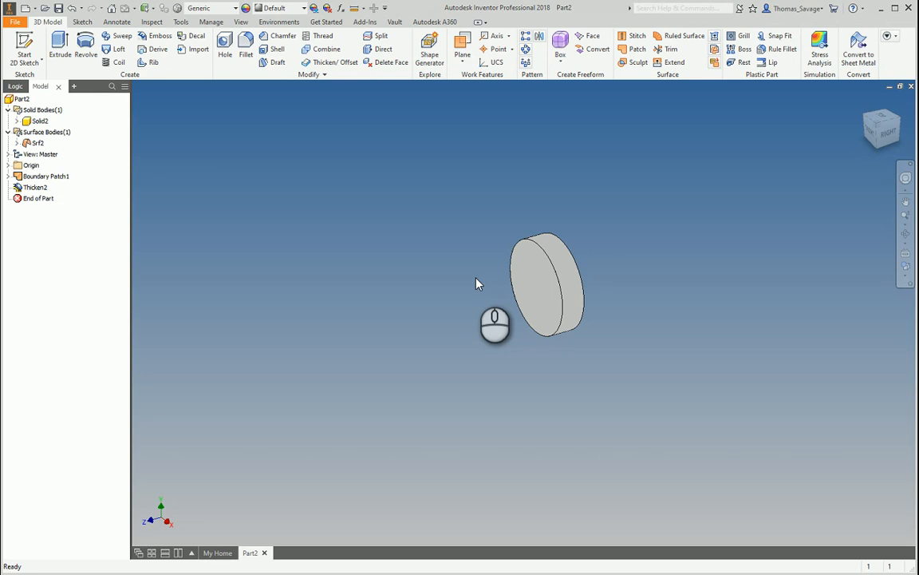
Step: Start a new Standard (mm).ipt part and sketch a 200 x 200 mm rectangle centred on the origin on the front plane
{"action": "left_click", "coordinate": [26, 8]}
{"action": "left_click", "coordinate": [755, 450]}
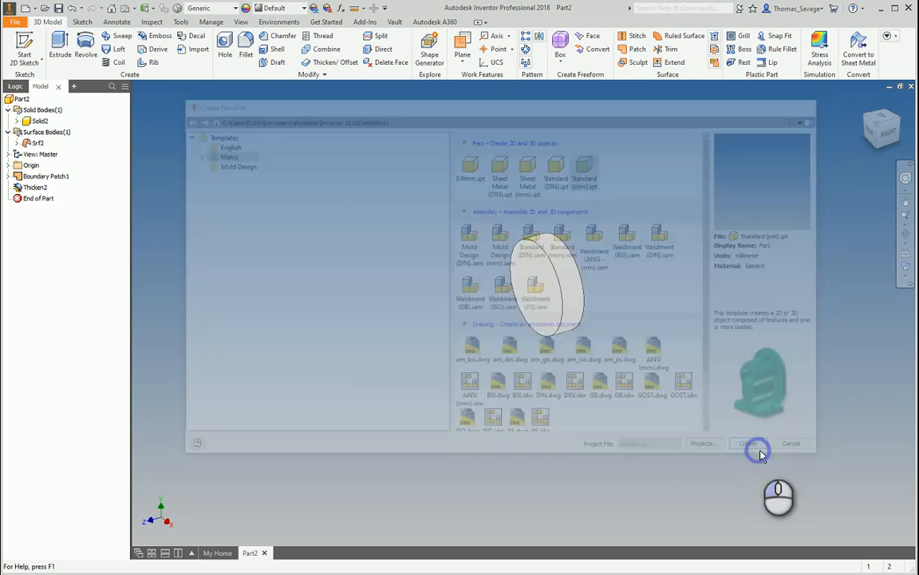
{"action": "left_click", "coordinate": [24, 44]}
{"action": "left_click", "coordinate": [460, 178]}
{"action": "left_click", "coordinate": [142, 44]}
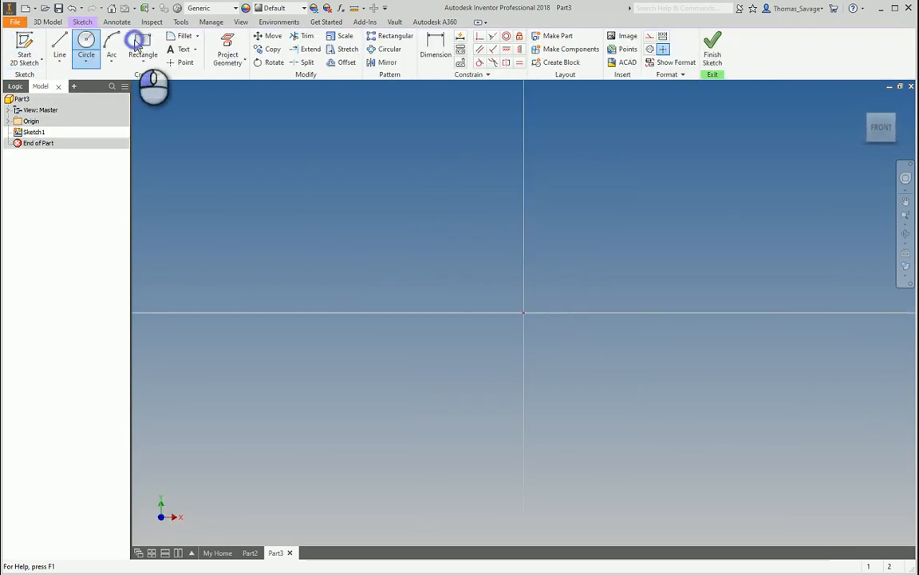
{"action": "left_click", "coordinate": [522, 312]}
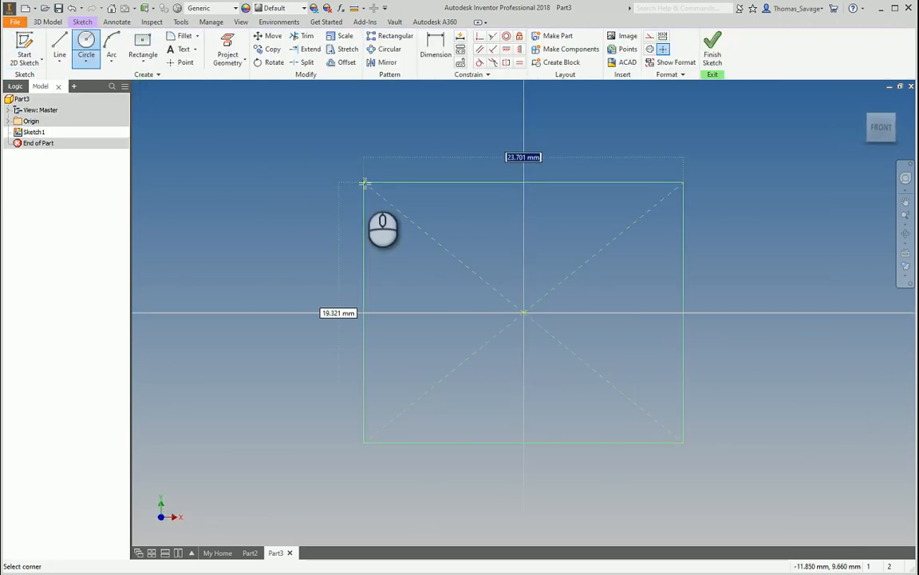
{"action": "type", "text": "2"}
{"action": "key", "text": "Tab"}
{"action": "type", "text": "200"}
{"action": "key", "text": "Return"}
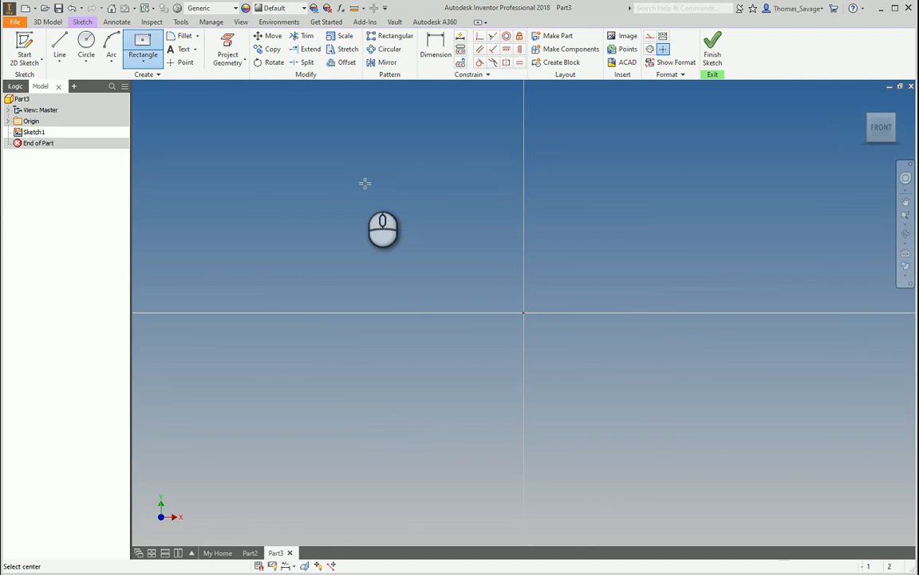
{"action": "scroll", "coordinate": [409, 265], "scroll_direction": "up", "scroll_amount": 10}
{"action": "left_click", "coordinate": [713, 48]}
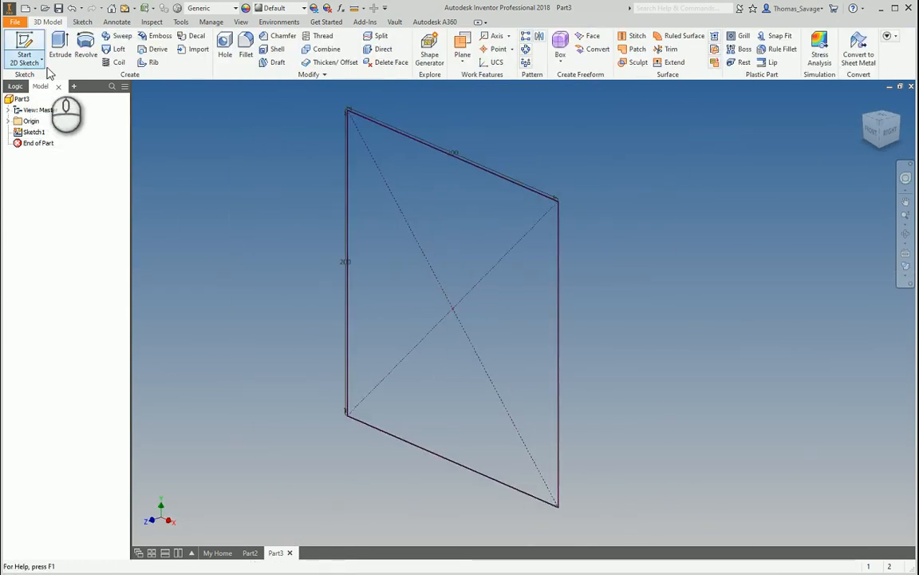
Step: Extrude the square profile 100 mm into a solid block and display it in the Technical Illustration visual style
{"action": "left_click", "coordinate": [60, 48]}
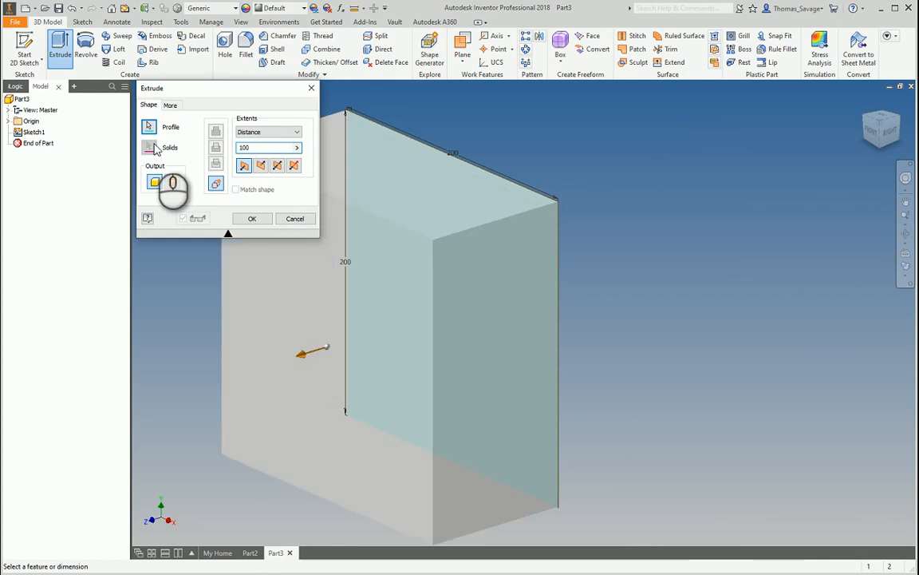
{"action": "key", "text": "Return"}
{"action": "left_click", "coordinate": [906, 271]}
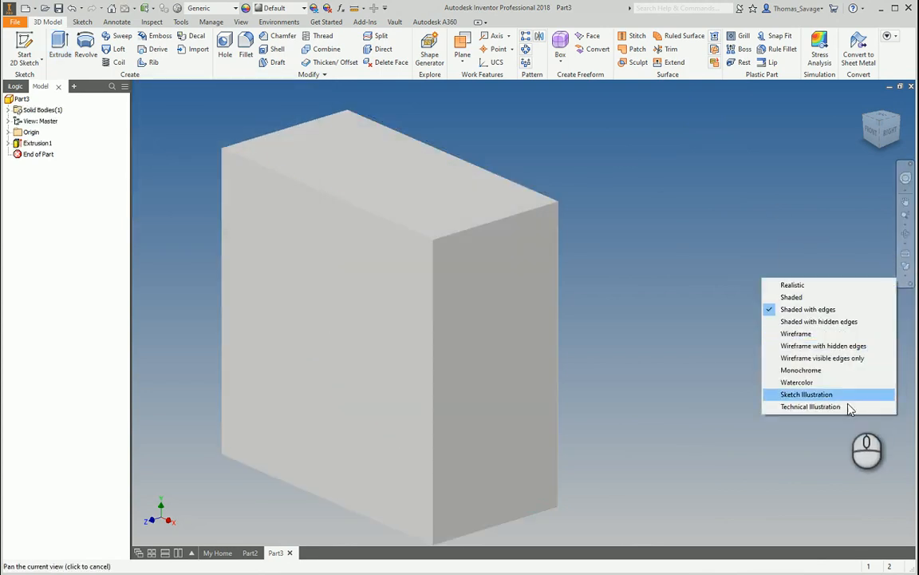
{"action": "left_click", "coordinate": [843, 407]}
{"action": "middle_click_drag", "start_coordinate": [677, 276], "coordinate": [707, 229]}
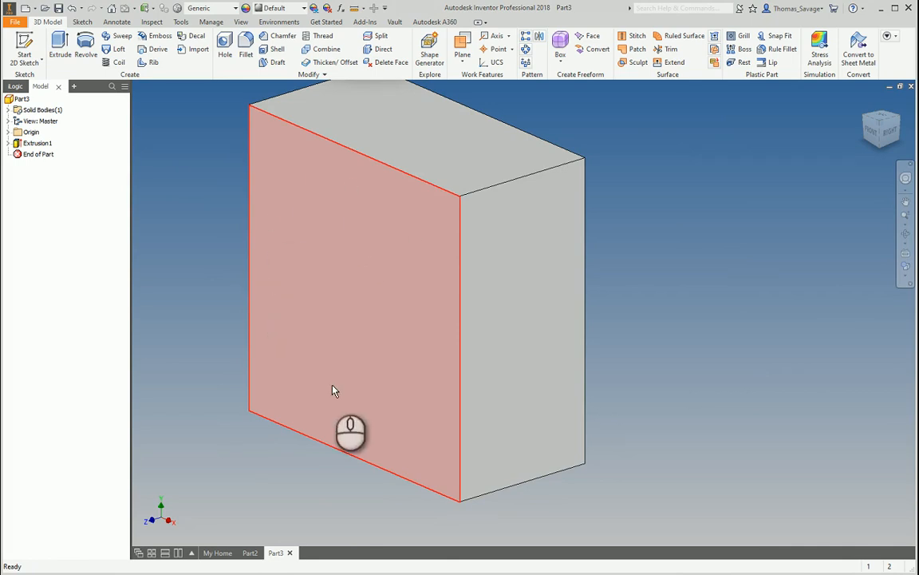
Step: Shell the block inward with a 5 mm wall thickness, removing its large front face
{"action": "left_click", "coordinate": [277, 49]}
{"action": "middle_click_drag", "start_coordinate": [741, 333], "coordinate": [827, 318]}
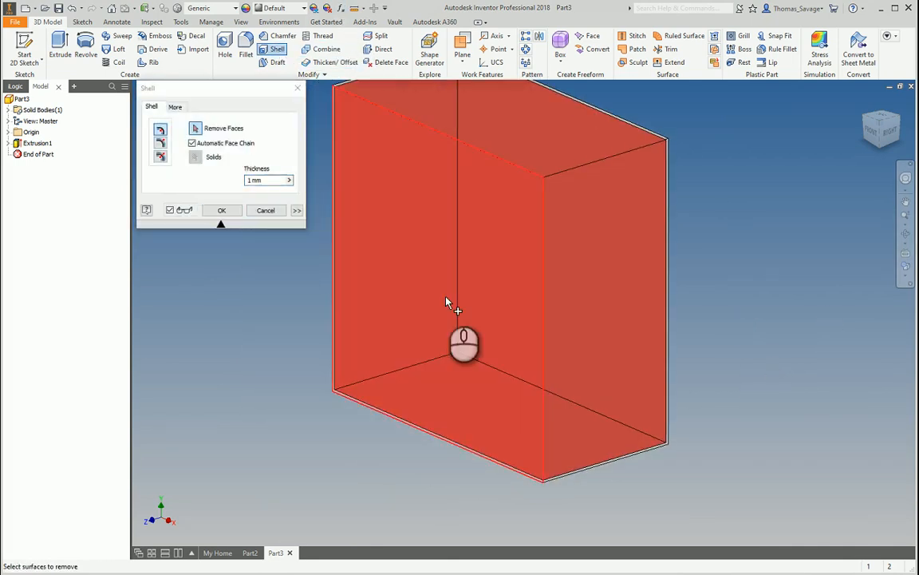
{"action": "left_click", "coordinate": [439, 316]}
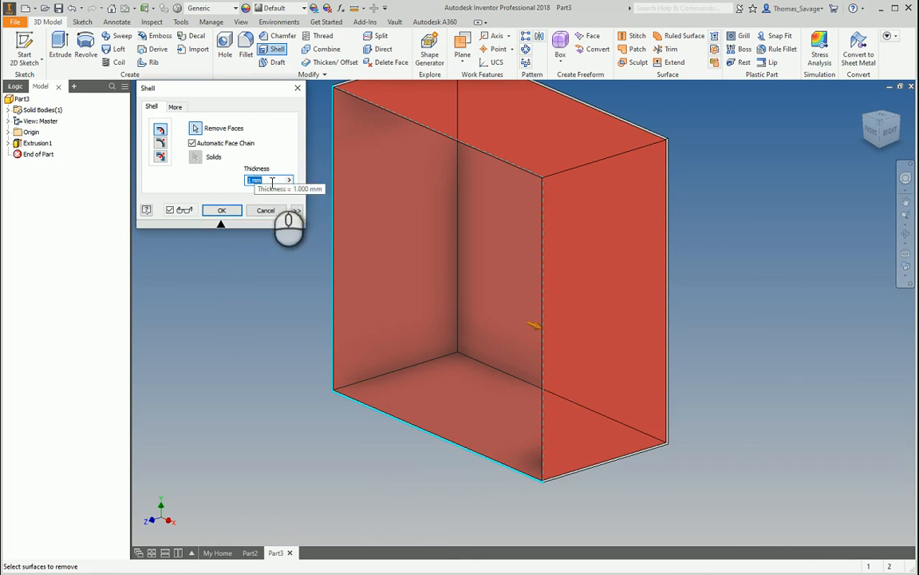
{"action": "scroll", "coordinate": [522, 491], "scroll_direction": "up", "scroll_amount": 5}
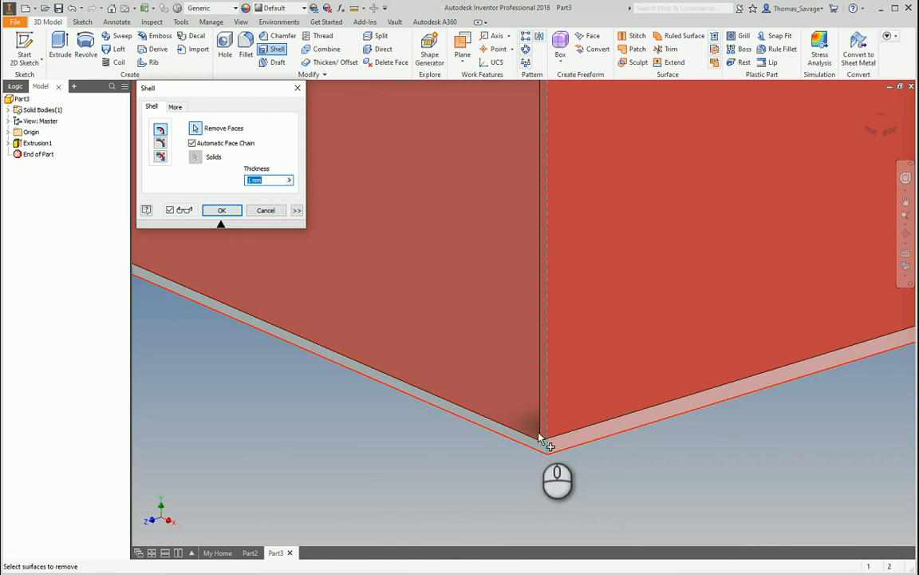
{"action": "scroll", "coordinate": [667, 478], "scroll_direction": "down", "scroll_amount": 5}
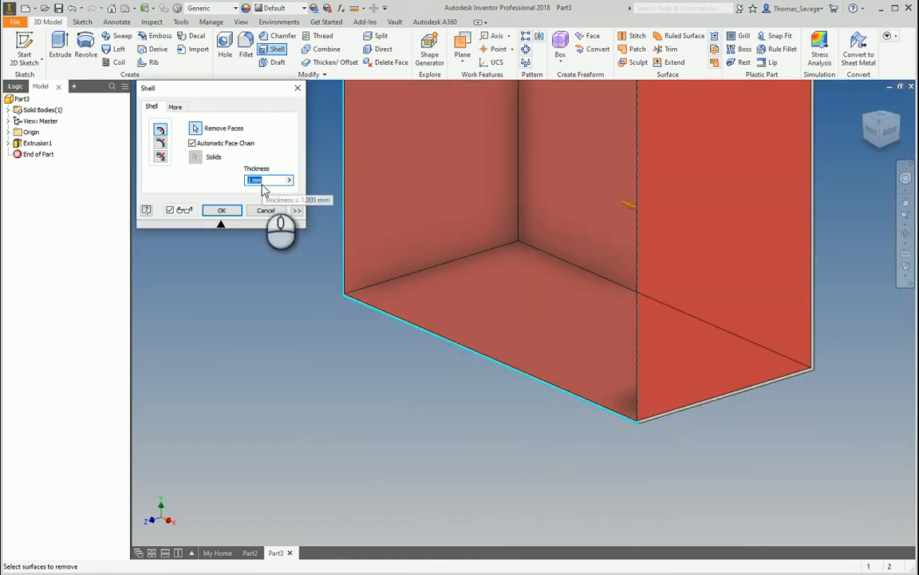
{"action": "left_click", "coordinate": [265, 181]}
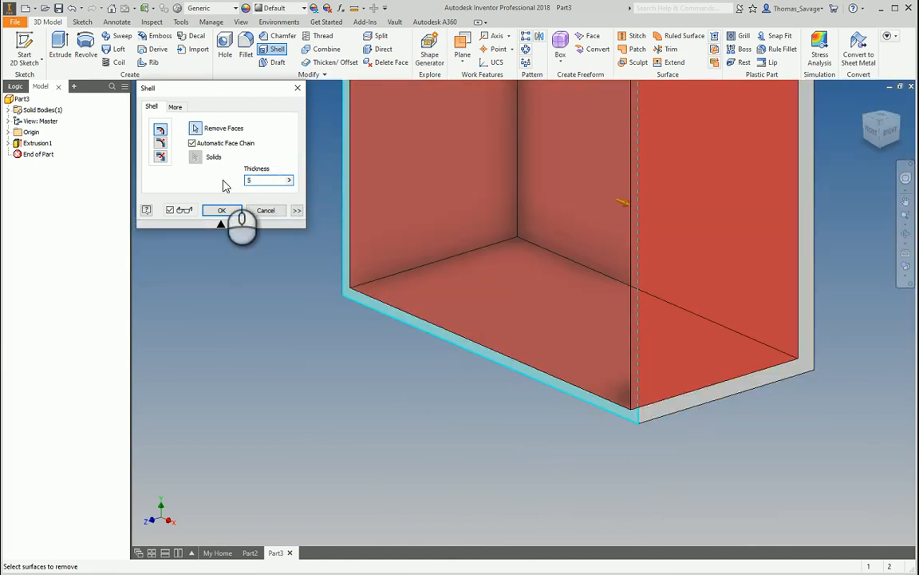
{"action": "left_click", "coordinate": [226, 209]}
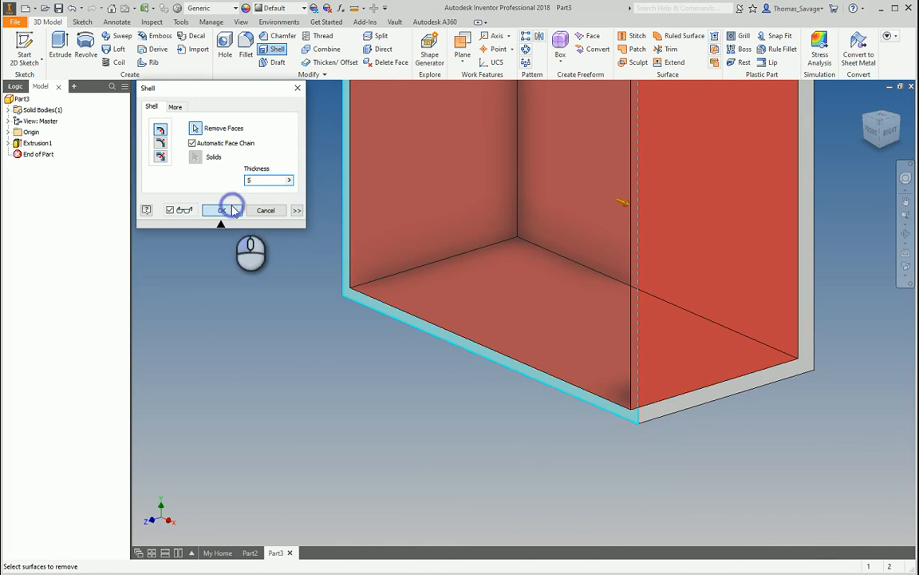
Step: Start another new part from the metric Standard (mm).ipt template
{"action": "middle_click_drag", "start_coordinate": [597, 285], "coordinate": [780, 298], "text": "shift"}
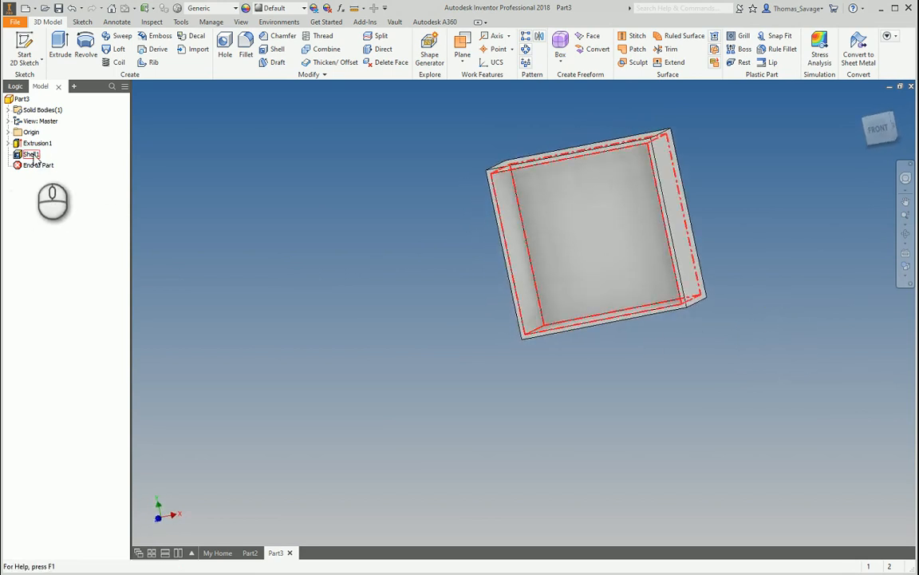
{"action": "left_click", "coordinate": [26, 8]}
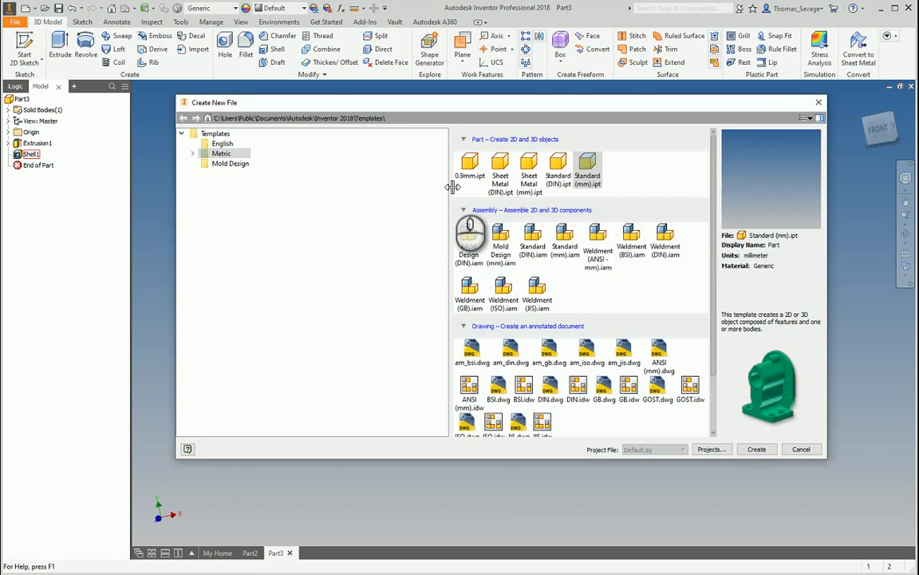
{"action": "left_click", "coordinate": [757, 449]}
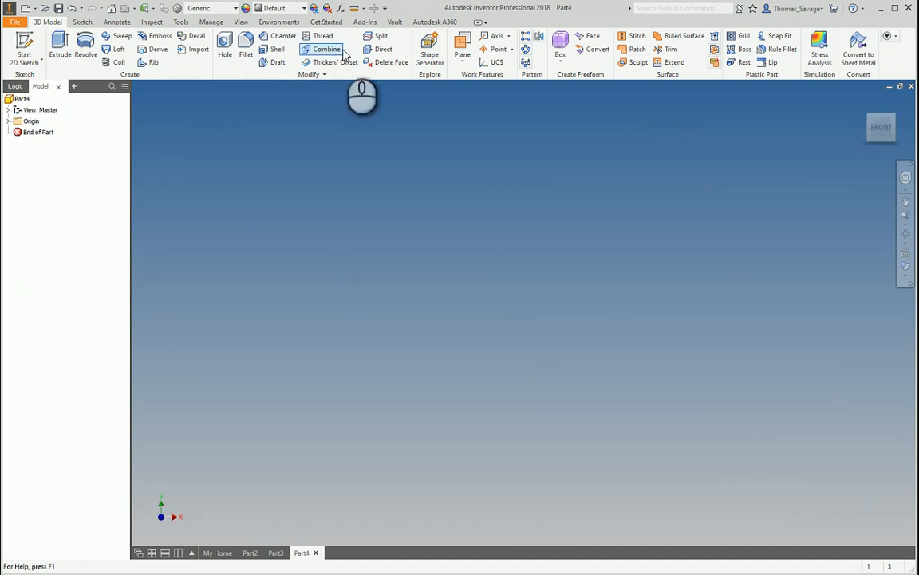
Step: Sketch a 200 x 200 mm rectangle centred on the origin on the front plane and finish the sketch
{"action": "left_click", "coordinate": [21, 42]}
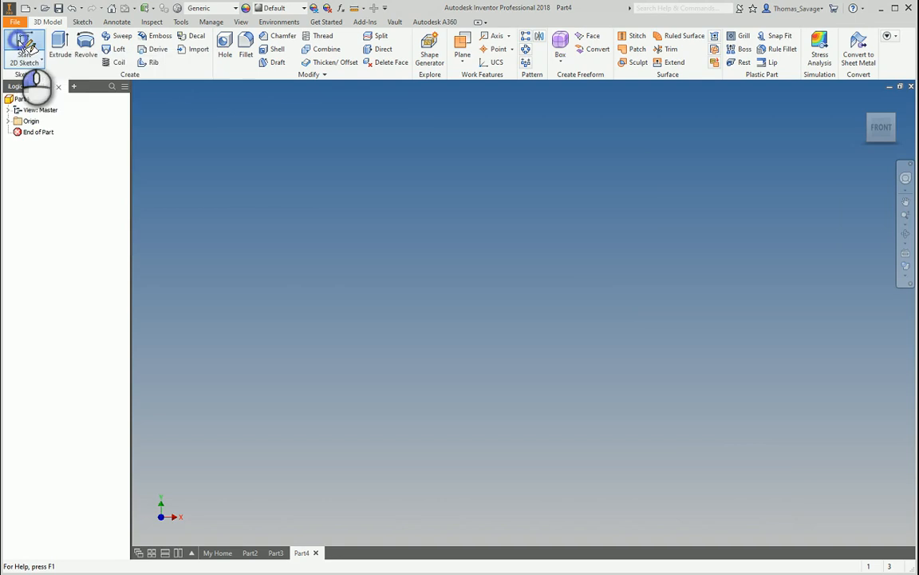
{"action": "left_click", "coordinate": [466, 177]}
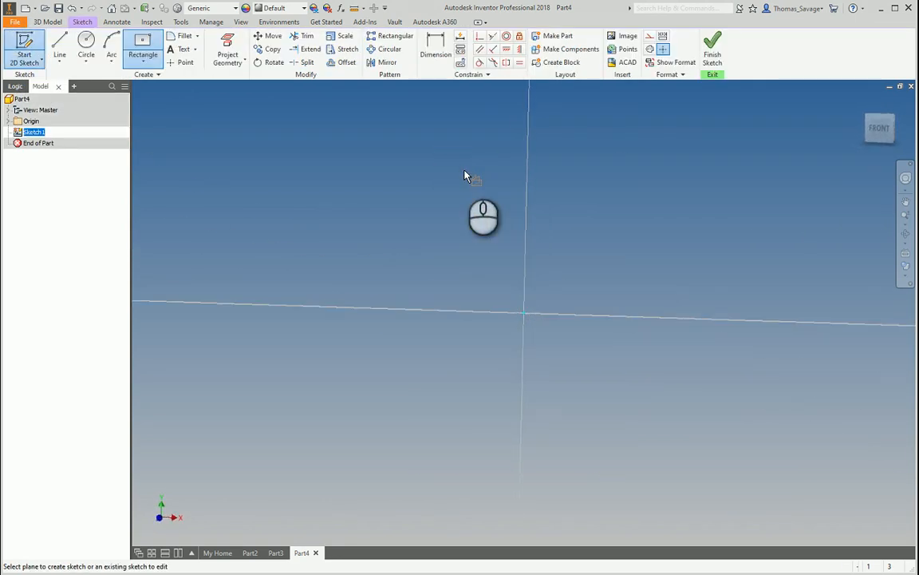
{"action": "left_click", "coordinate": [141, 45]}
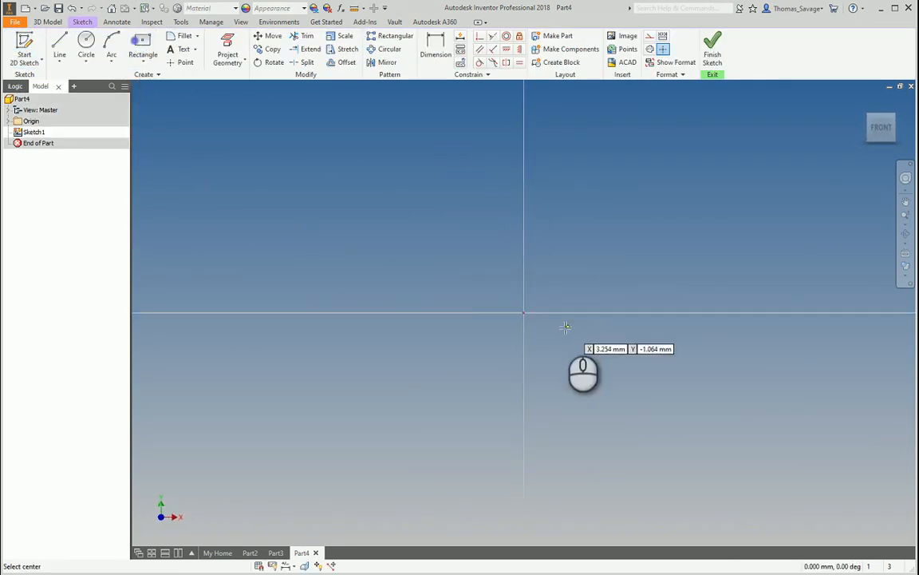
{"action": "left_click", "coordinate": [524, 312]}
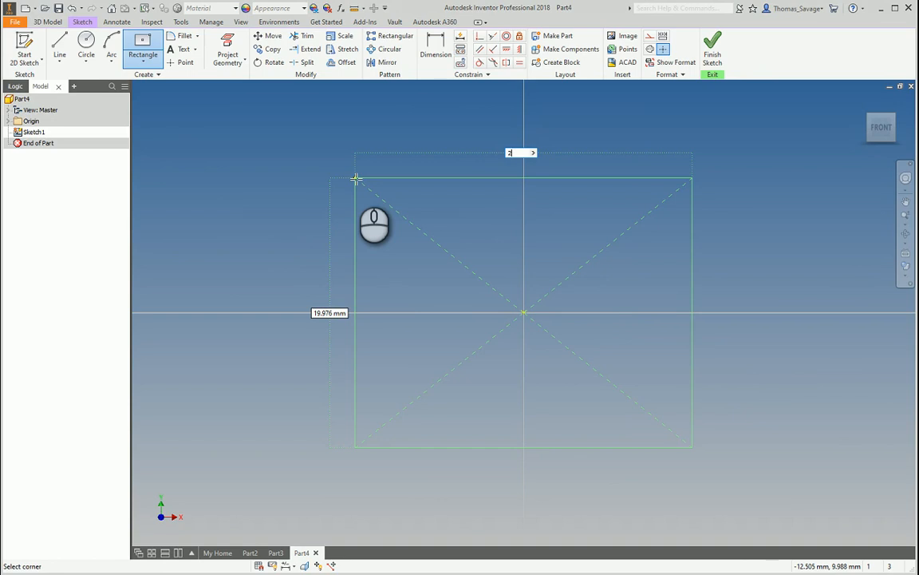
{"action": "key", "text": "Tab"}
{"action": "type", "text": "200"}
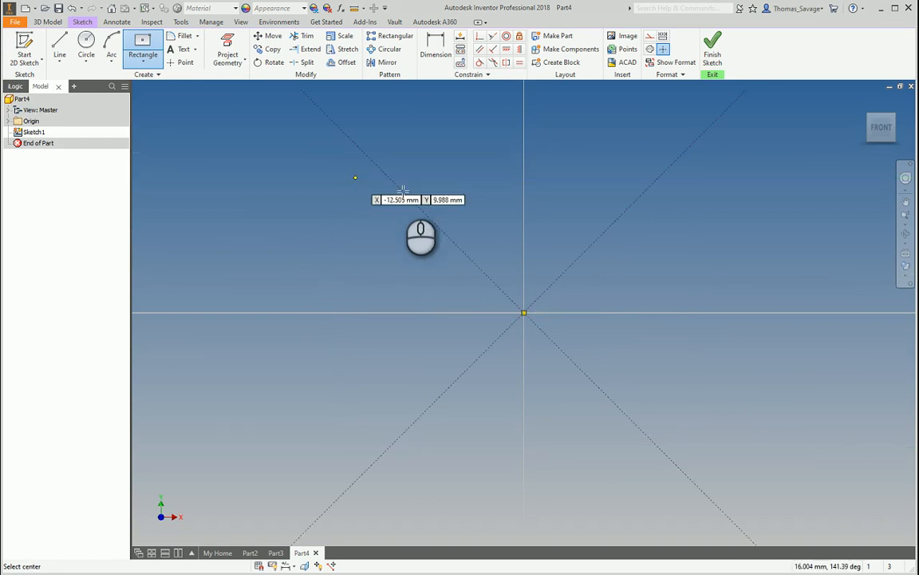
{"action": "key", "text": "Return"}
{"action": "scroll", "coordinate": [474, 248], "scroll_direction": "down", "scroll_amount": 10}
{"action": "left_click", "coordinate": [708, 47]}
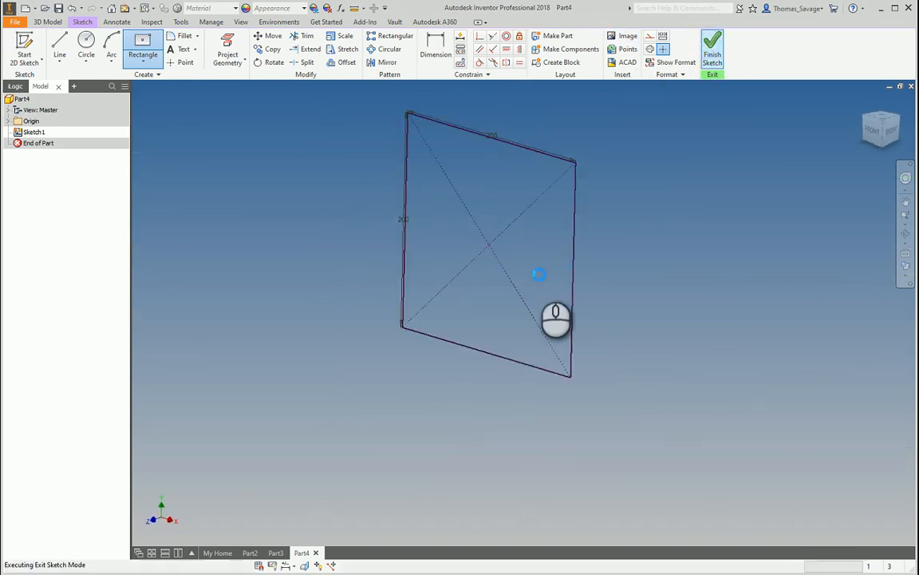
Step: Extrude the square profile 100 mm into a solid block and display it in the Technical Illustration visual style
{"action": "scroll", "coordinate": [536, 264], "scroll_direction": "down", "scroll_amount": 5}
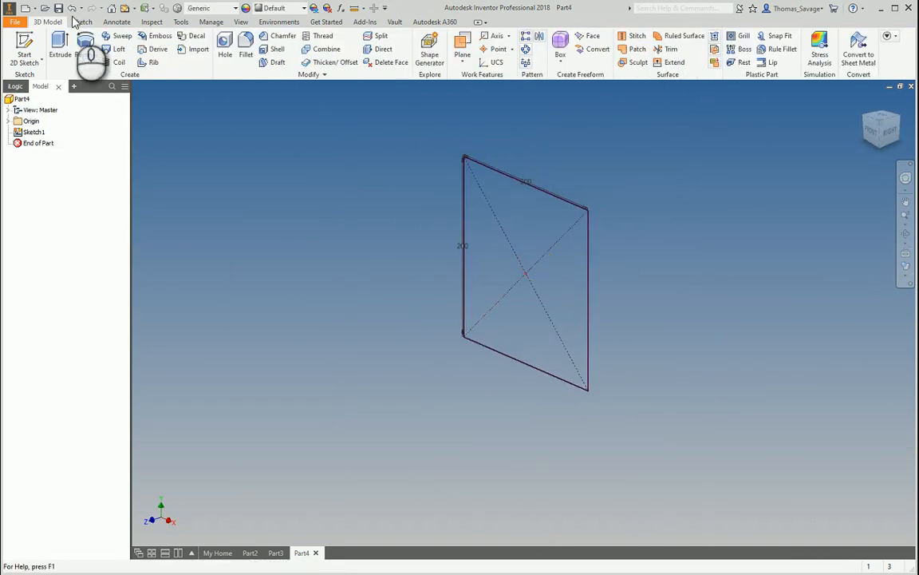
{"action": "left_click", "coordinate": [60, 46]}
{"action": "type", "text": "1"}
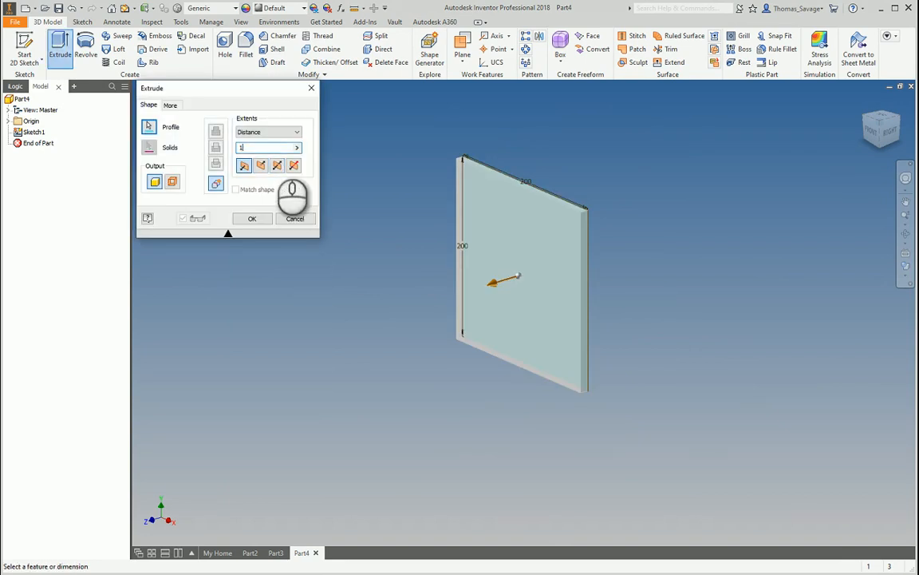
{"action": "type", "text": "00"}
{"action": "key", "text": "Return"}
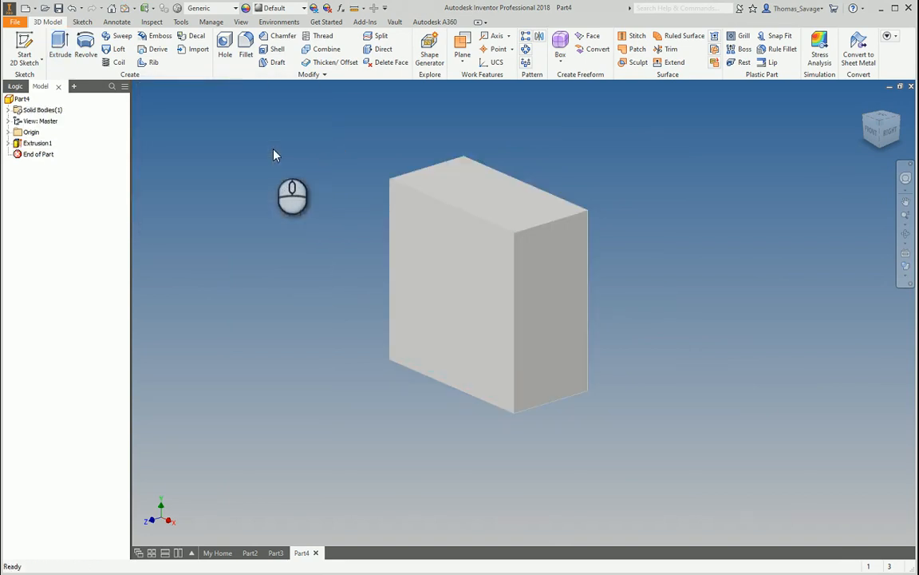
{"action": "left_click", "coordinate": [906, 268]}
{"action": "left_click", "coordinate": [851, 406]}
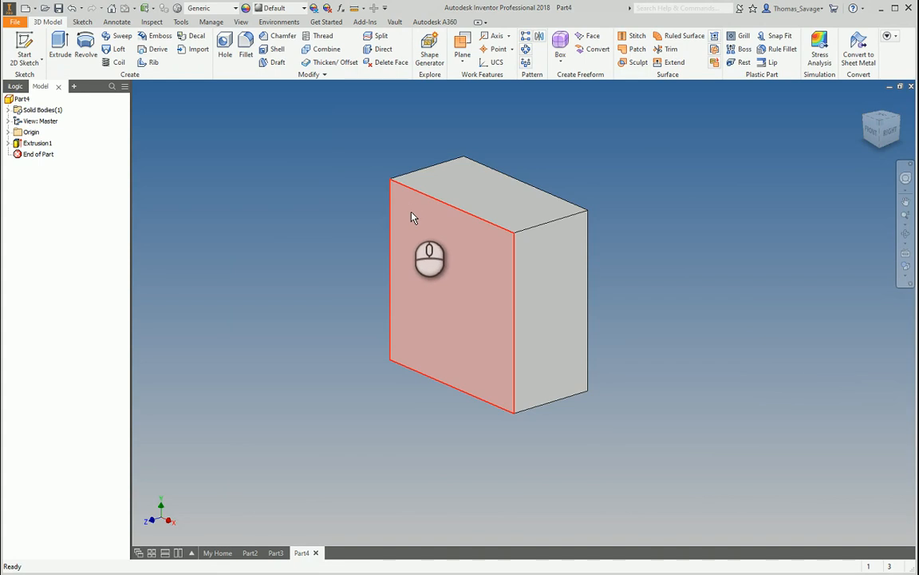
Step: Delete the block's large front face without healing and inspect the open box from several angles
{"action": "left_click", "coordinate": [387, 61]}
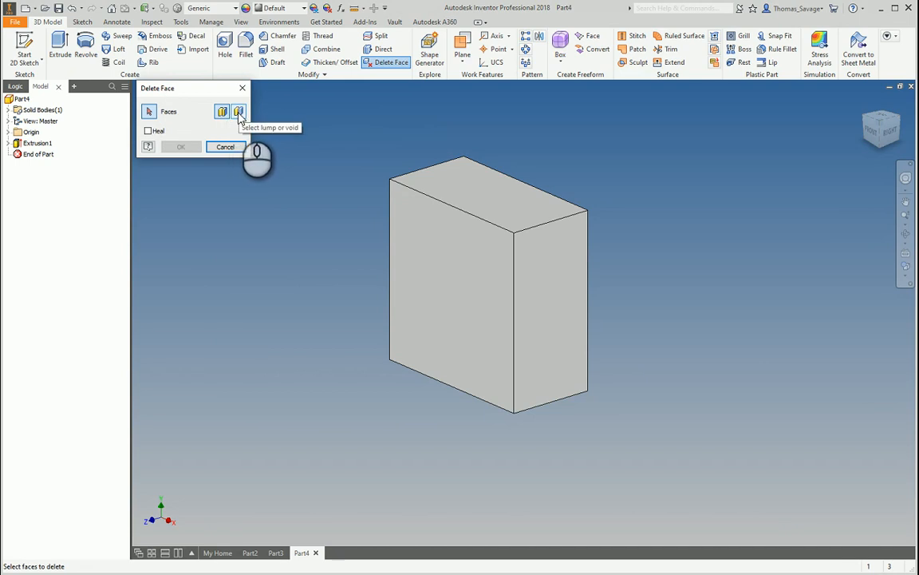
{"action": "left_click", "coordinate": [437, 287]}
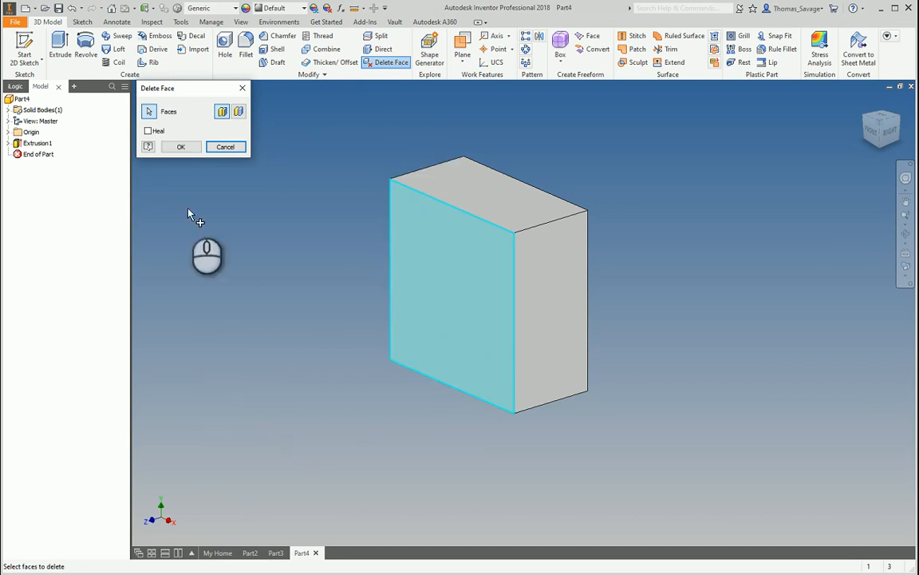
{"action": "left_click", "coordinate": [178, 147]}
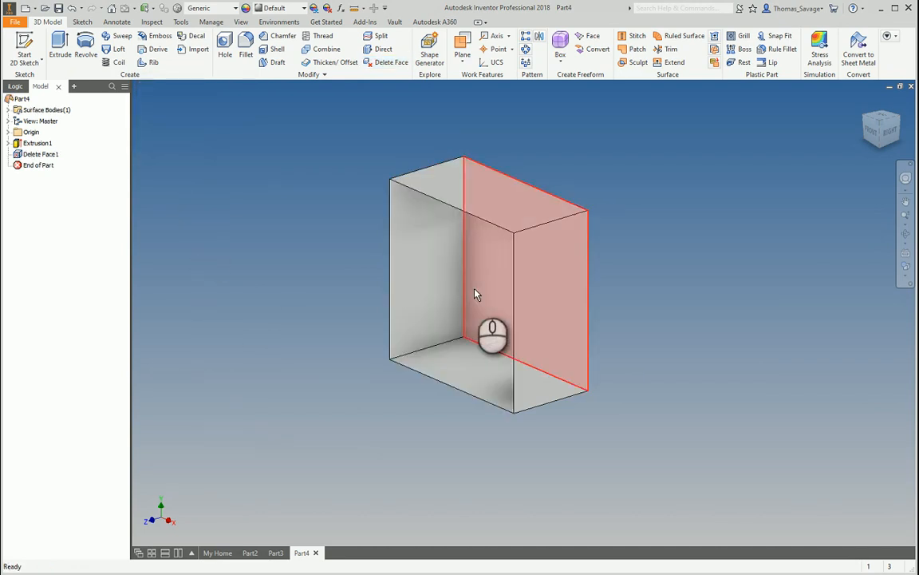
{"action": "mouse_move", "coordinate": [589, 323]}
{"action": "middle_mouse_down", "text": "shift"}
{"action": "mouse_move", "coordinate": [644, 318]}
{"action": "mouse_move", "coordinate": [648, 266]}
{"action": "mouse_move", "coordinate": [661, 279]}
{"action": "mouse_move", "coordinate": [653, 312]}
{"action": "mouse_move", "coordinate": [591, 323]}
{"action": "mouse_move", "coordinate": [584, 334]}
{"action": "middle_mouse_up", "text": "shift"}
{"action": "left_click_drag", "start_coordinate": [594, 334], "coordinate": [605, 246]}
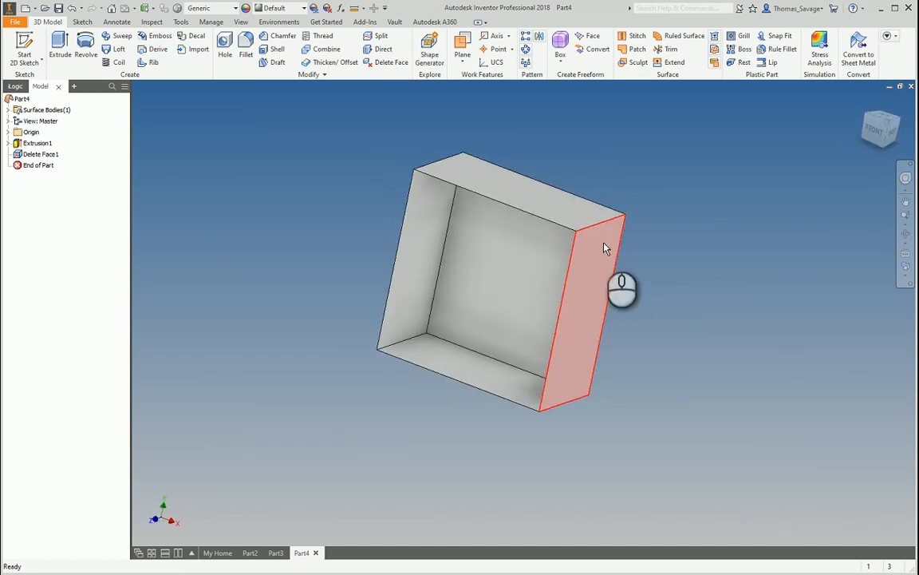
{"action": "scroll", "coordinate": [591, 224], "scroll_direction": "down", "scroll_amount": 8}
{"action": "scroll", "coordinate": [591, 182], "scroll_direction": "up", "scroll_amount": 8}
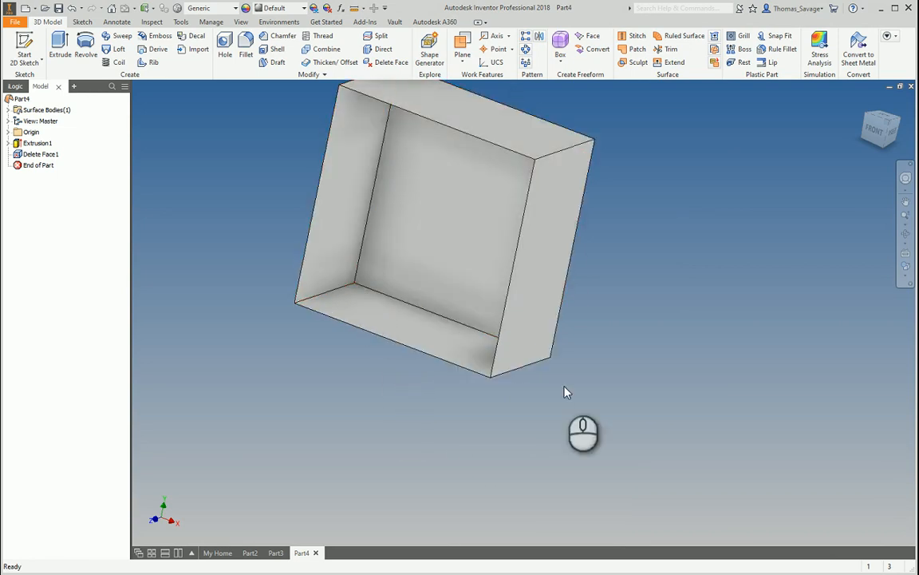
{"action": "middle_click_drag", "start_coordinate": [676, 238], "coordinate": [687, 307], "text": "shift"}
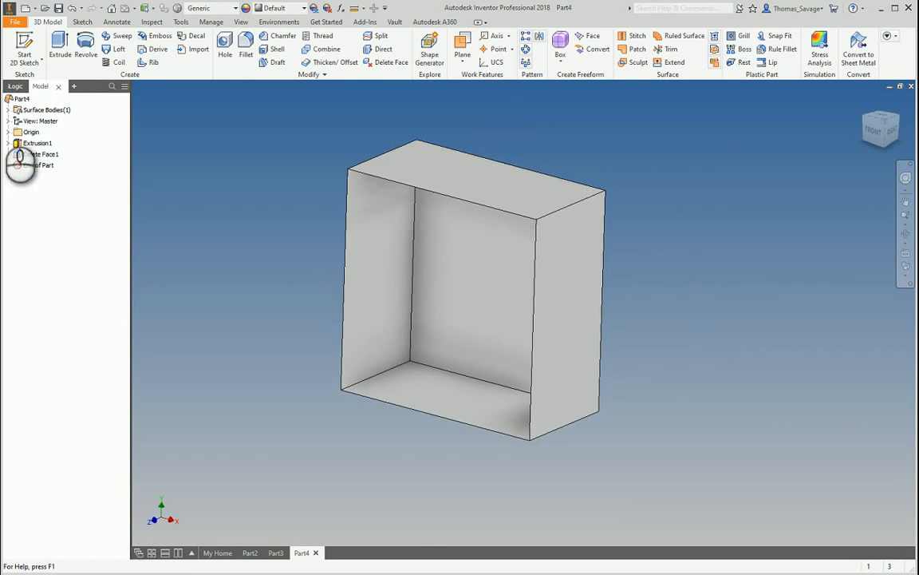
Step: Edit the Delete Face feature to use lump or void selection on the whole block, and inspect the Solid Bodies folder
{"action": "double_click", "coordinate": [41, 154]}
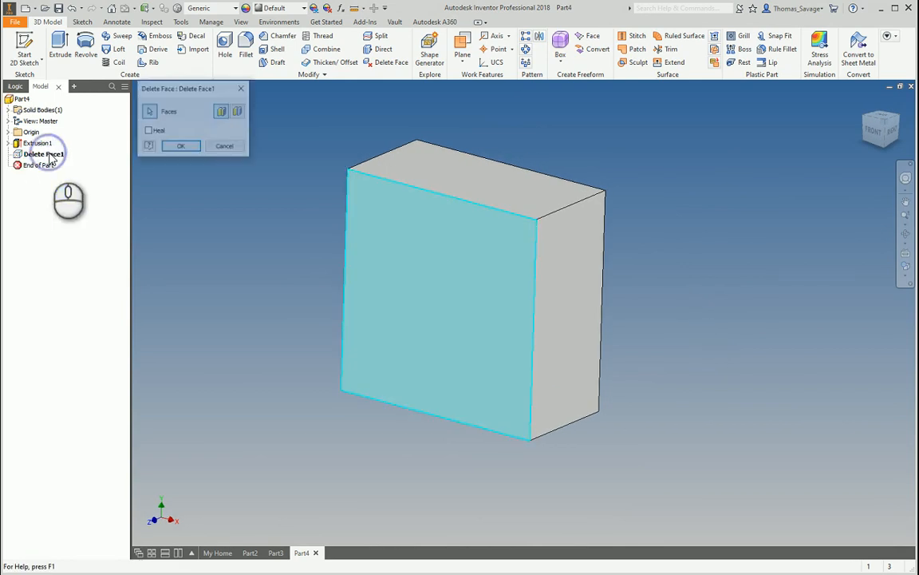
{"action": "left_click", "coordinate": [239, 113]}
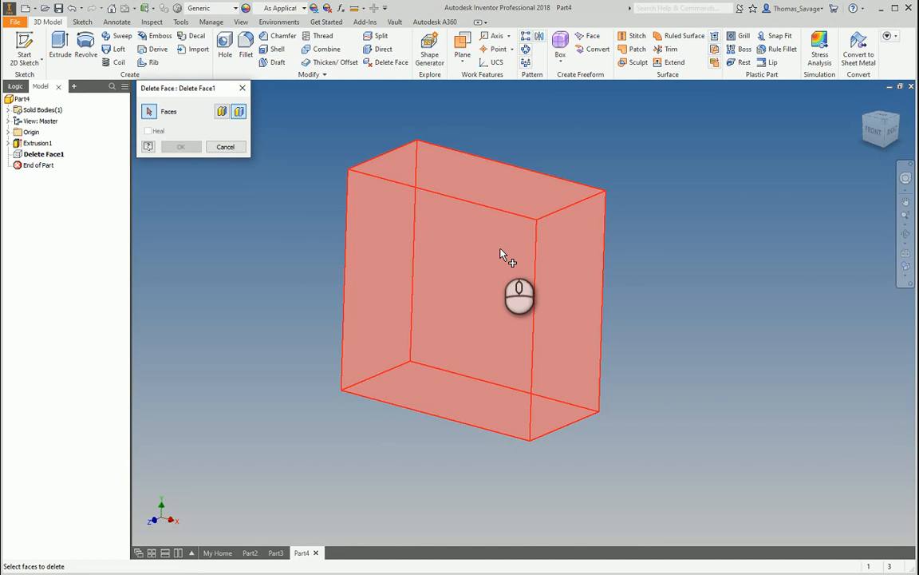
{"action": "left_click", "coordinate": [501, 254]}
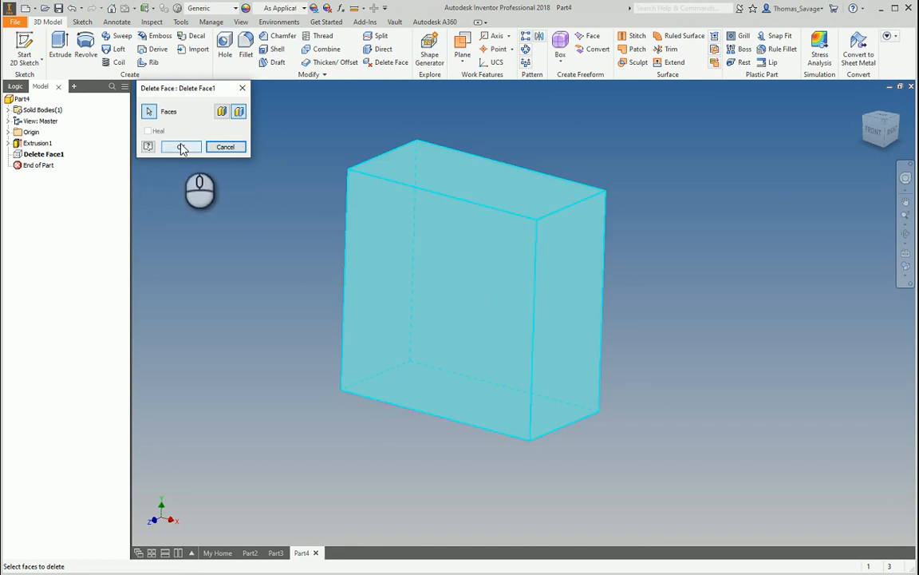
{"action": "left_click", "coordinate": [183, 149]}
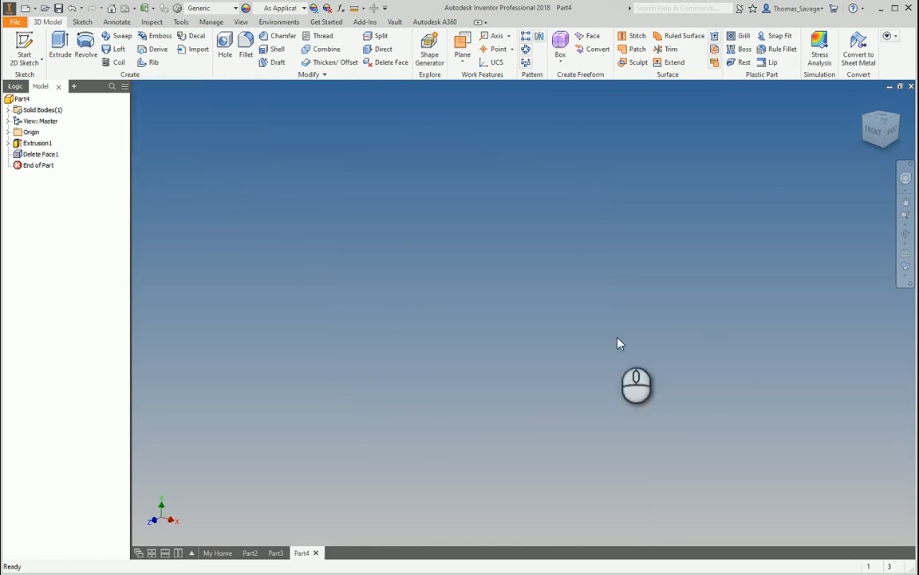
{"action": "left_click", "coordinate": [8, 110]}
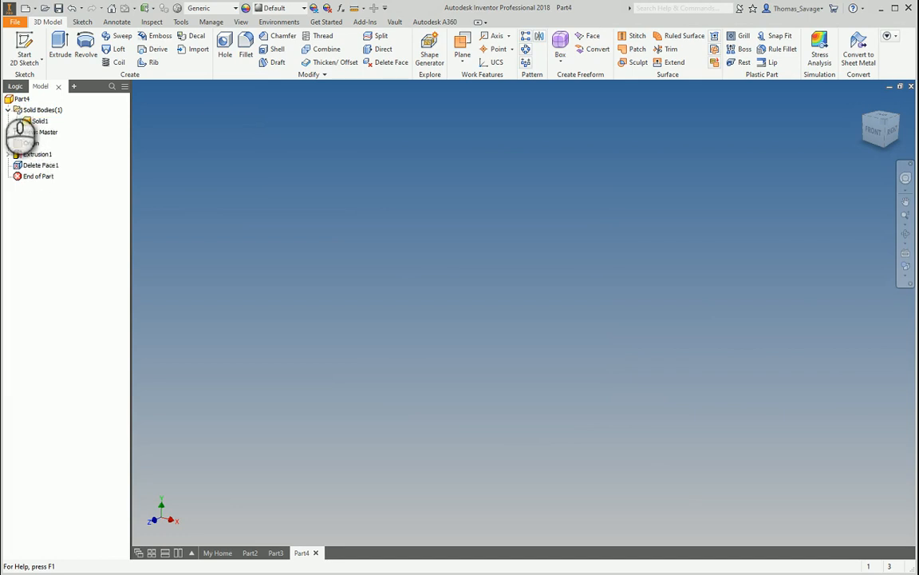
{"action": "left_click", "coordinate": [8, 110]}
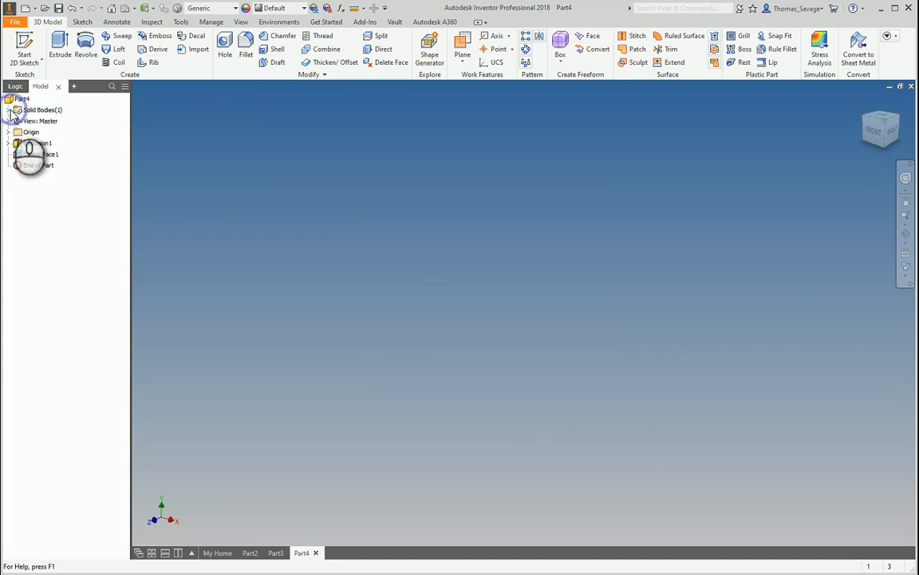
Step: Review the Delete Face feature's lump selection and delete that feature from the part
{"action": "double_click", "coordinate": [33, 155]}
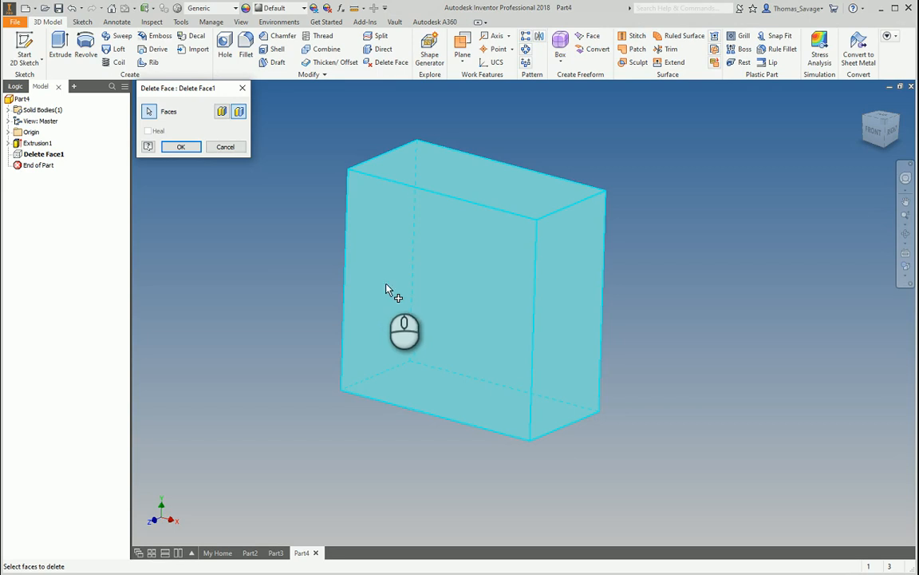
{"action": "key", "text": "Return"}
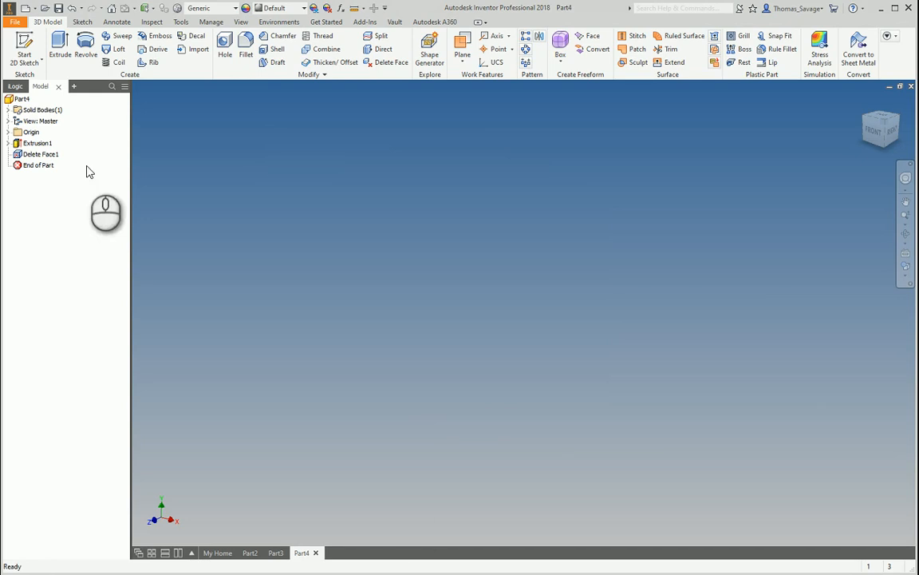
{"action": "right_click", "coordinate": [40, 154]}
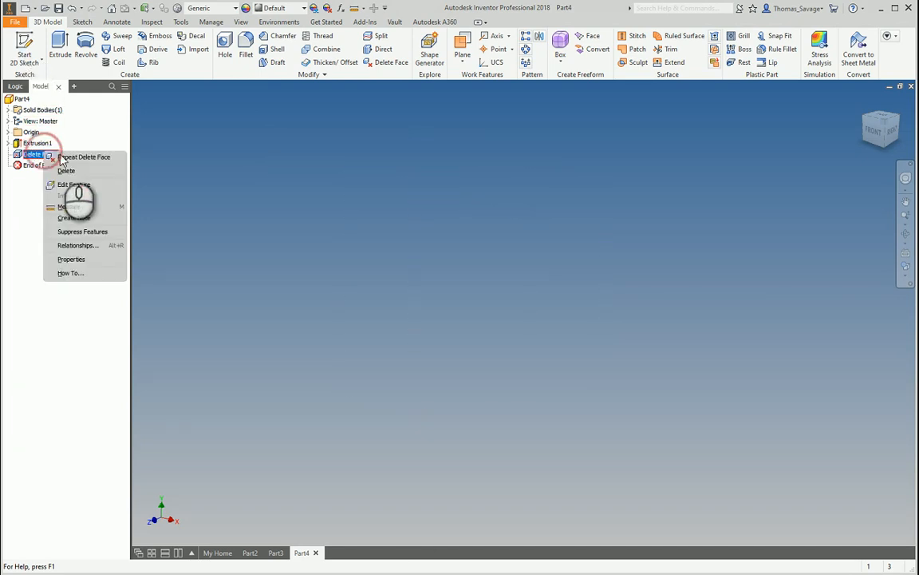
{"action": "left_click", "coordinate": [90, 175]}
Step: Sketch a 50 mm diameter circle on the block's large front face and position it inside the upper-left corner
{"action": "left_click", "coordinate": [24, 50]}
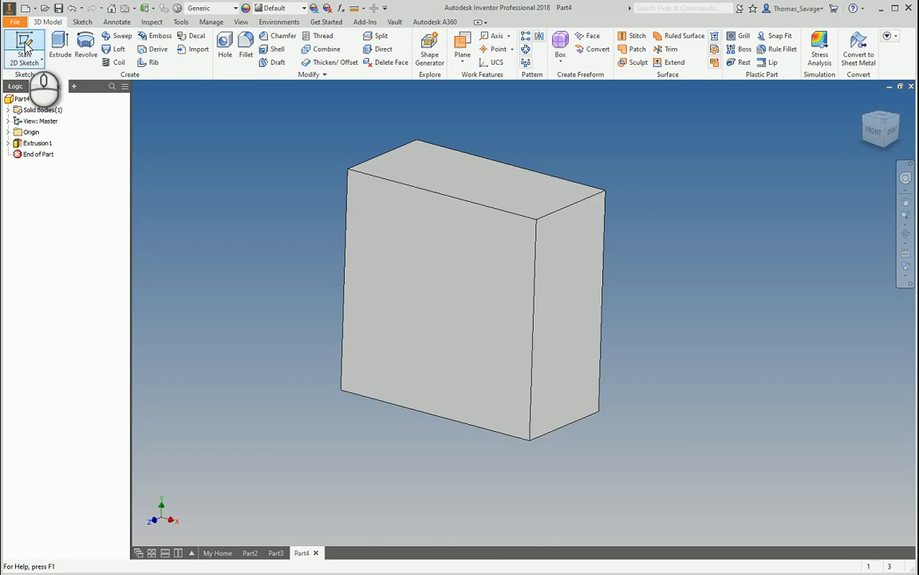
{"action": "left_click", "coordinate": [449, 266]}
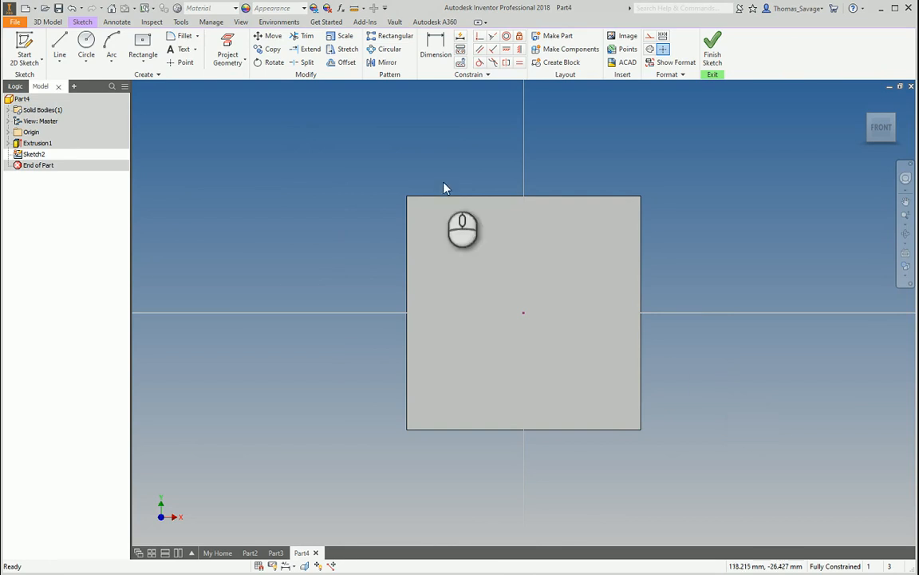
{"action": "left_click", "coordinate": [86, 48]}
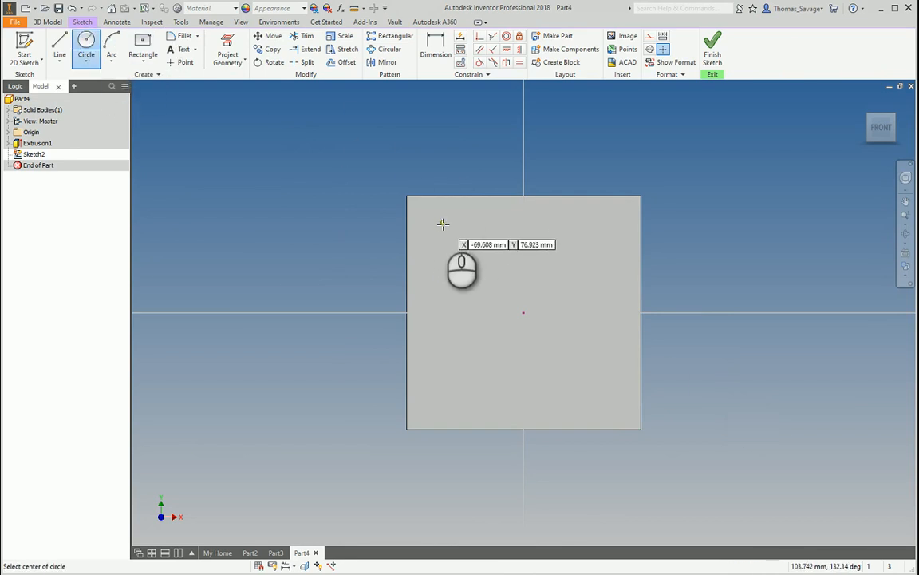
{"action": "left_click", "coordinate": [440, 219]}
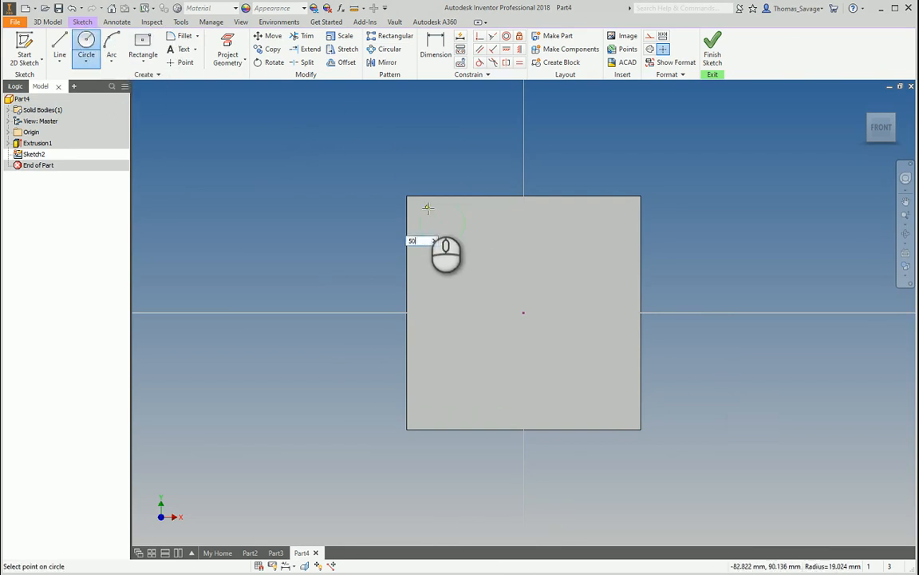
{"action": "type", "text": "50"}
{"action": "key", "text": "Return"}
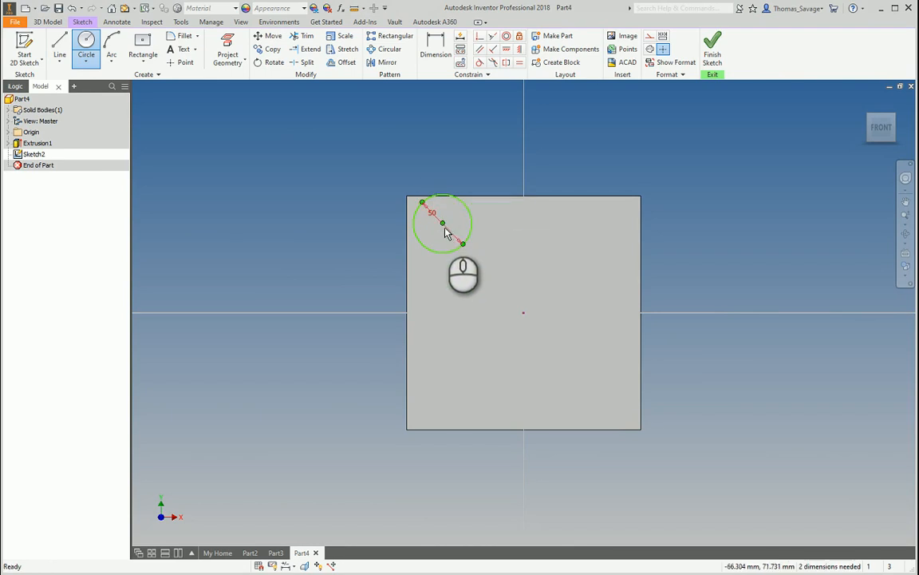
{"action": "left_click_drag", "start_coordinate": [445, 230], "coordinate": [453, 243]}
Step: Dimension the circle's centre 50 mm below the block face's upper edge
{"action": "left_click", "coordinate": [436, 46]}
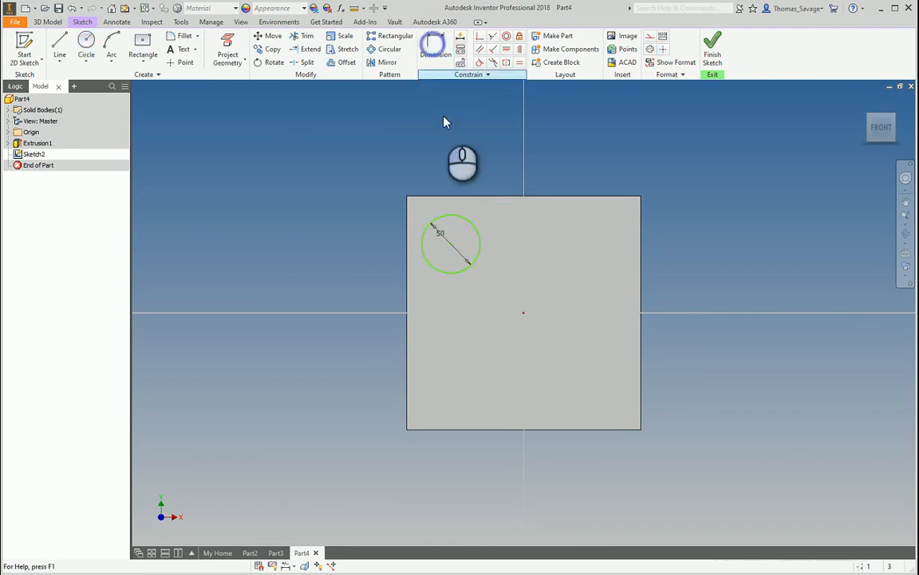
{"action": "left_click", "coordinate": [463, 197]}
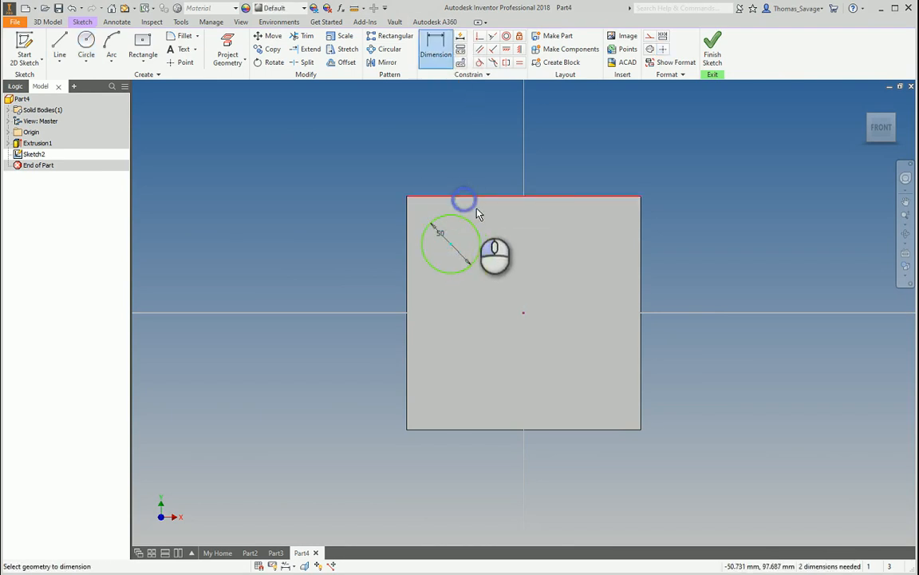
{"action": "left_click", "coordinate": [497, 228]}
{"action": "type", "text": "50"}
{"action": "key", "text": "Return"}
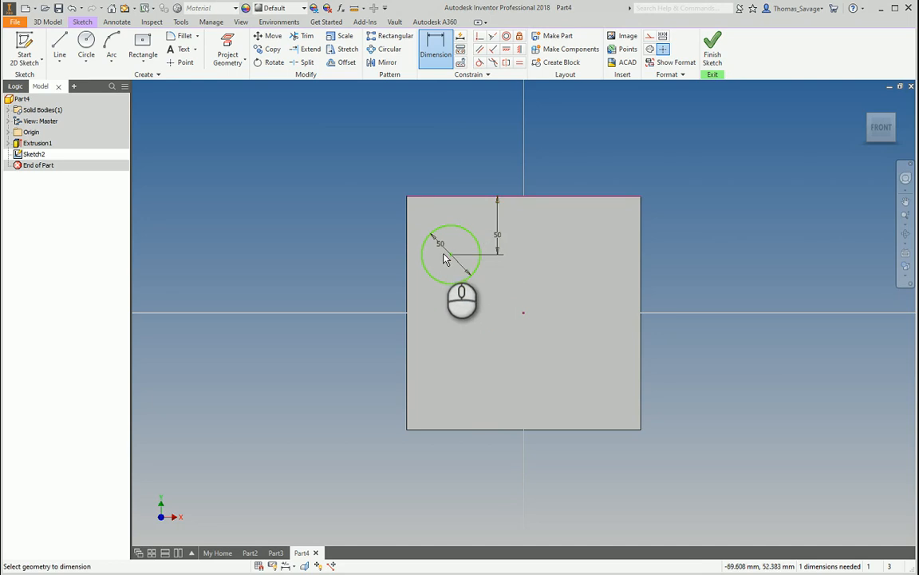
Step: Dimension the circle's centre 50 mm from the face's left edge and finish the sketch
{"action": "left_click", "coordinate": [451, 254]}
{"action": "left_click", "coordinate": [407, 255]}
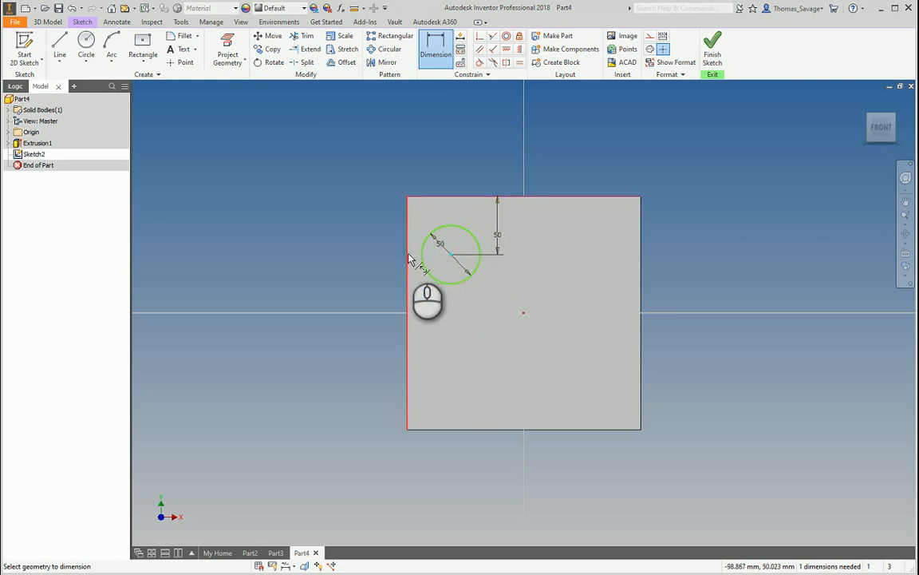
{"action": "left_click", "coordinate": [435, 317]}
{"action": "key", "text": "Return"}
{"action": "left_click", "coordinate": [435, 316]}
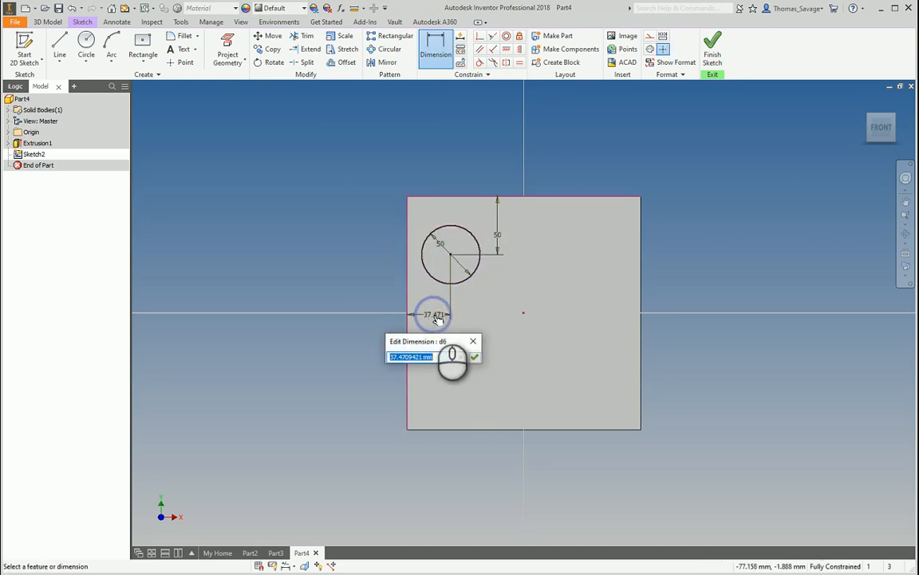
{"action": "type", "text": "50"}
{"action": "key", "text": "Return"}
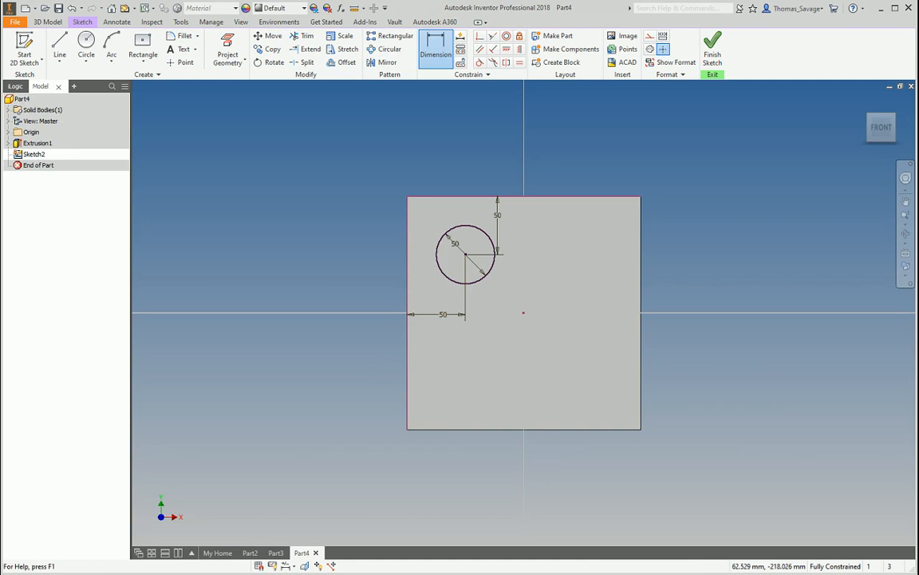
{"action": "left_click", "coordinate": [712, 56]}
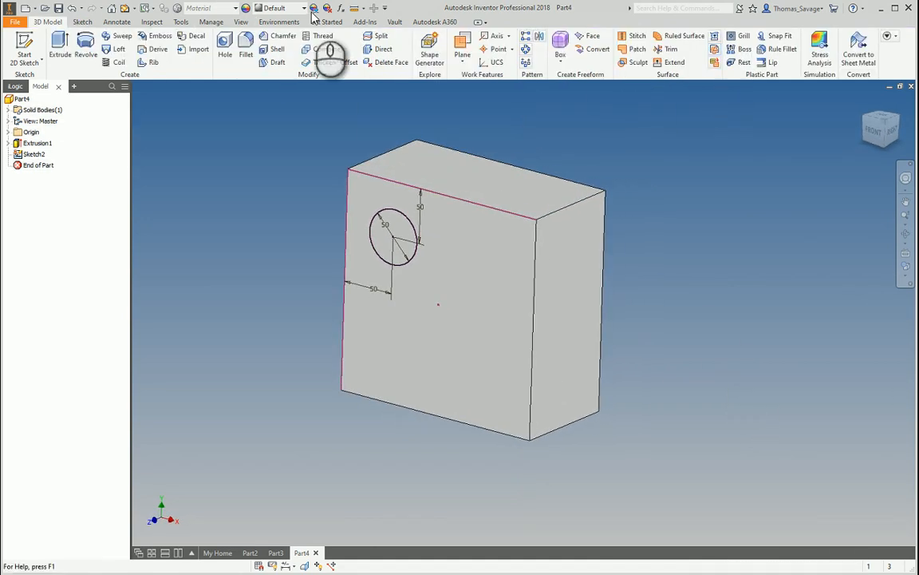
Step: Extrude the circle as a cut through the whole block with the All extent
{"action": "left_click", "coordinate": [60, 45]}
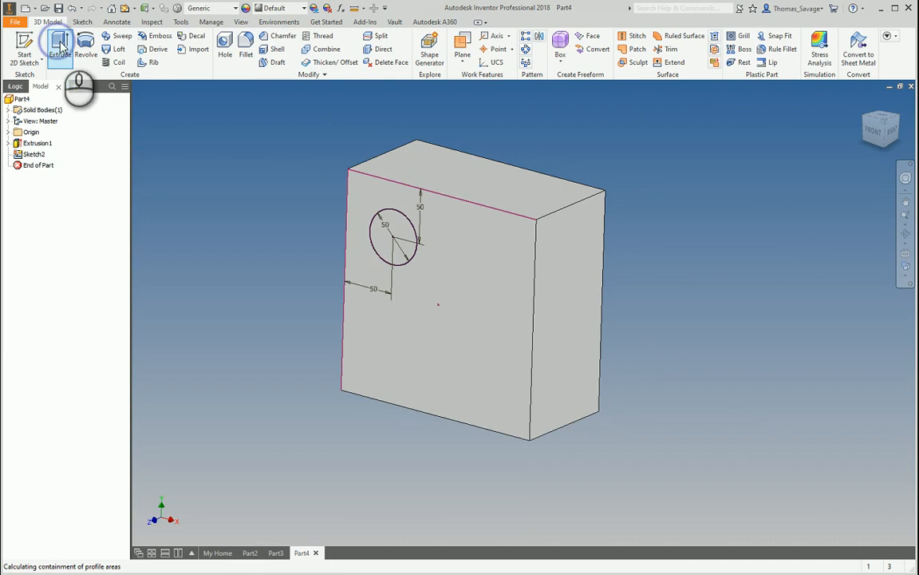
{"action": "left_click", "coordinate": [395, 238]}
{"action": "left_click", "coordinate": [255, 133]}
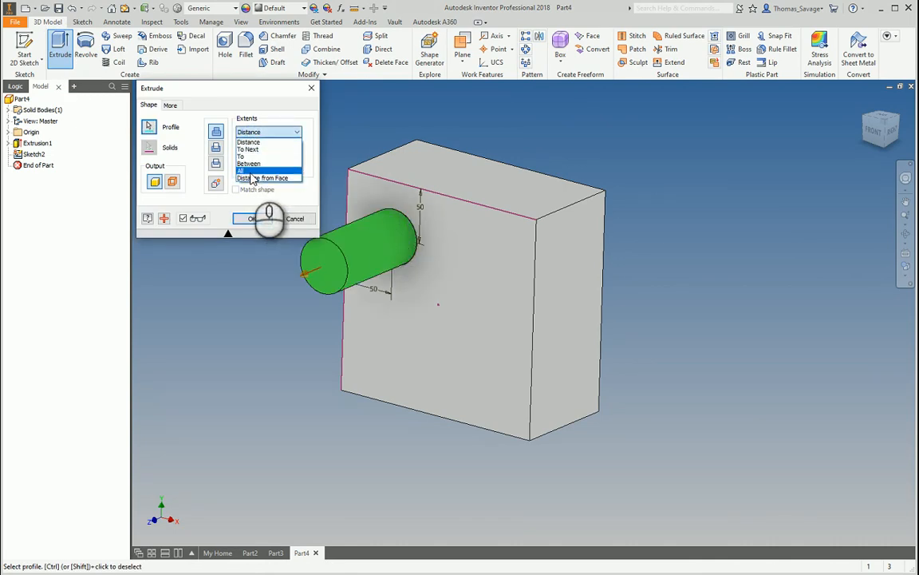
{"action": "left_click", "coordinate": [251, 171]}
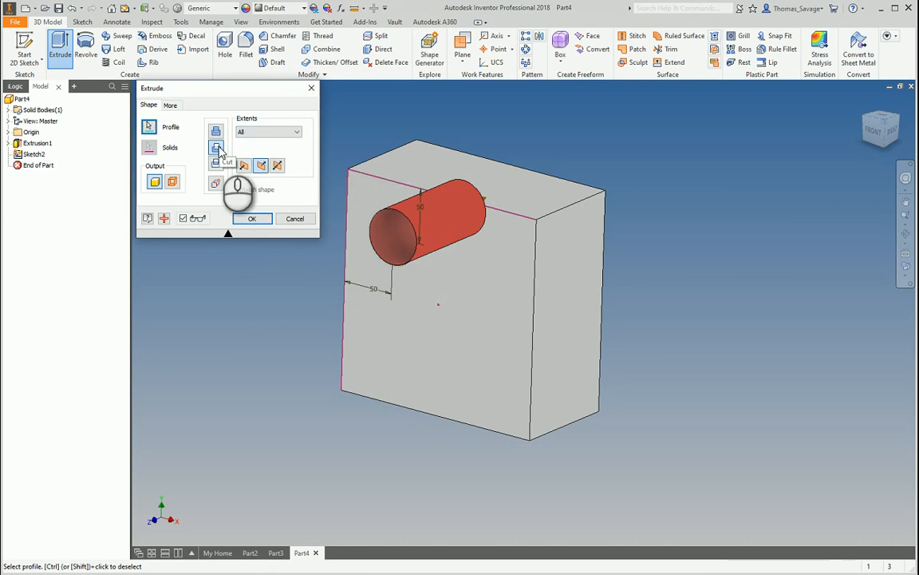
{"action": "left_click", "coordinate": [253, 217]}
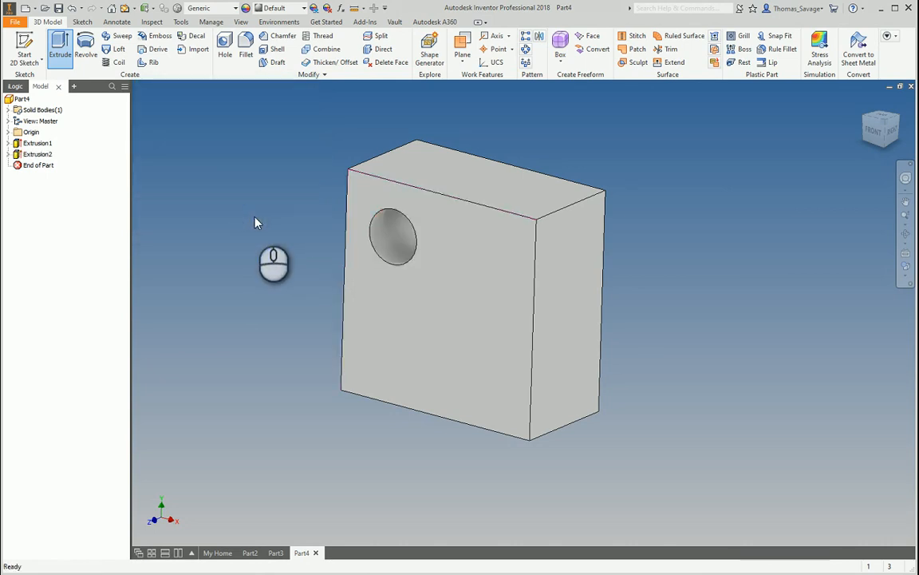
Step: Remove the hole's cylindrical face using Delete Face with Heal enabled, and inspect the block
{"action": "middle_click_drag", "start_coordinate": [640, 325], "coordinate": [664, 320], "text": "shift"}
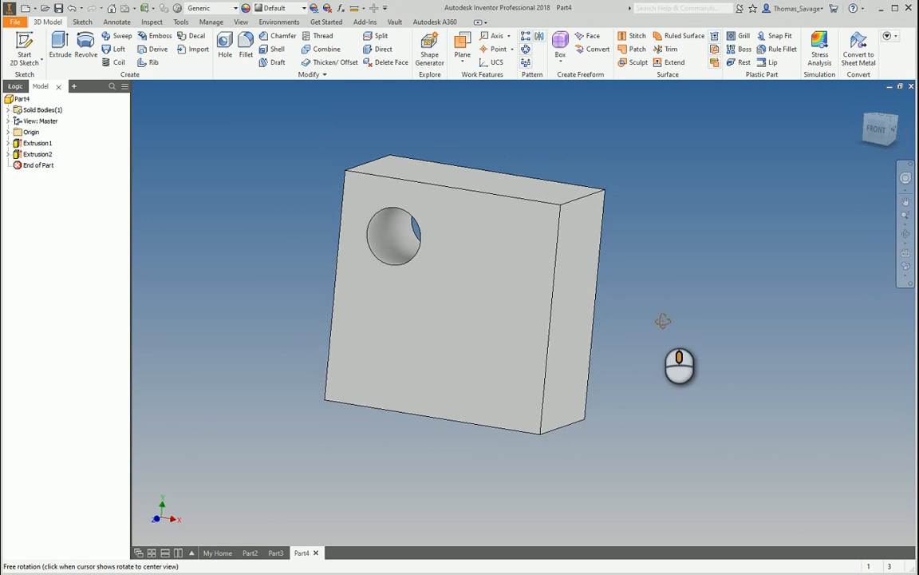
{"action": "left_click", "coordinate": [388, 61]}
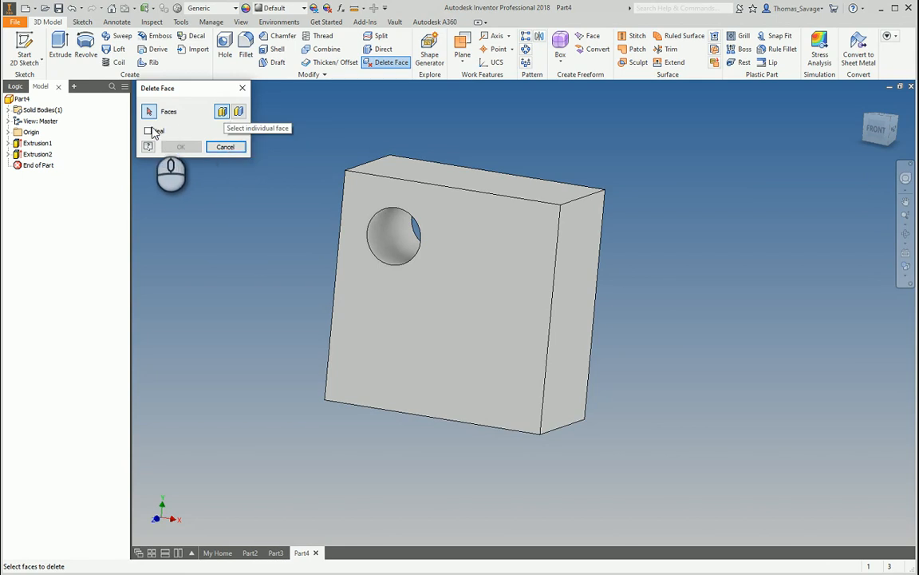
{"action": "left_click", "coordinate": [393, 243]}
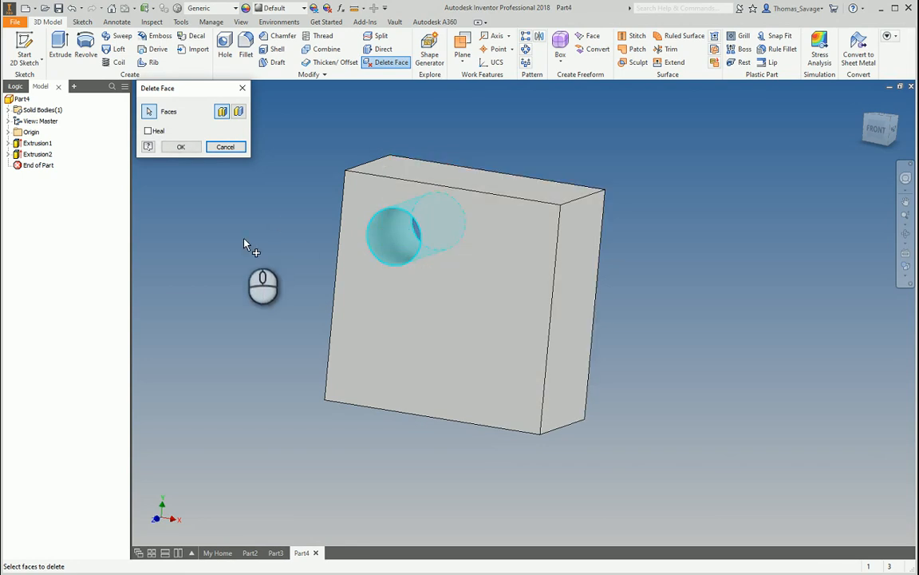
{"action": "left_click", "coordinate": [148, 131]}
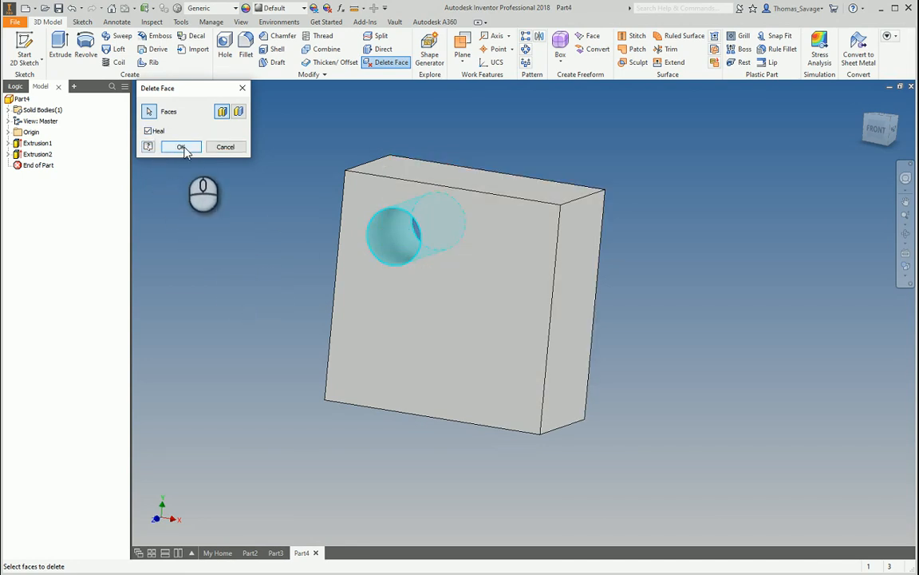
{"action": "left_click", "coordinate": [182, 148]}
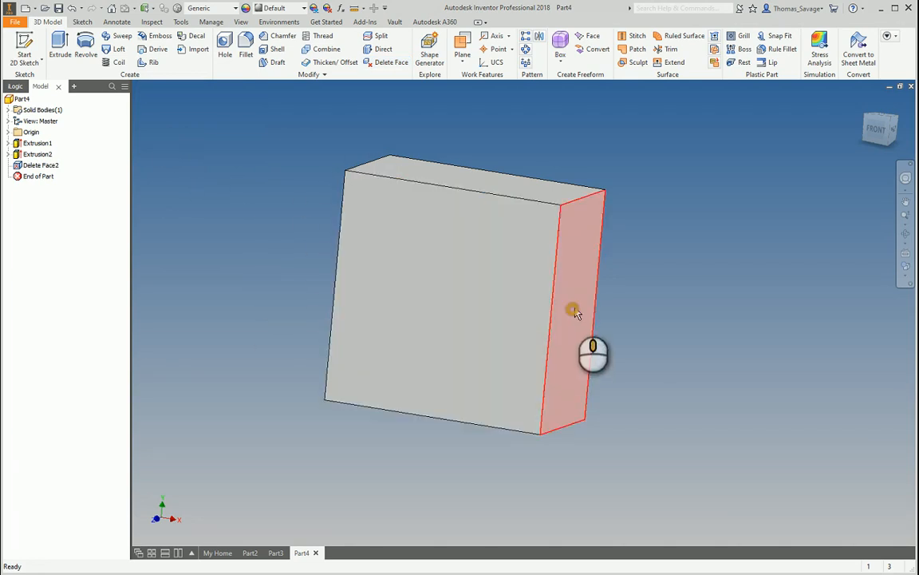
{"action": "middle_click_drag", "start_coordinate": [574, 312], "coordinate": [598, 313], "text": "shift"}
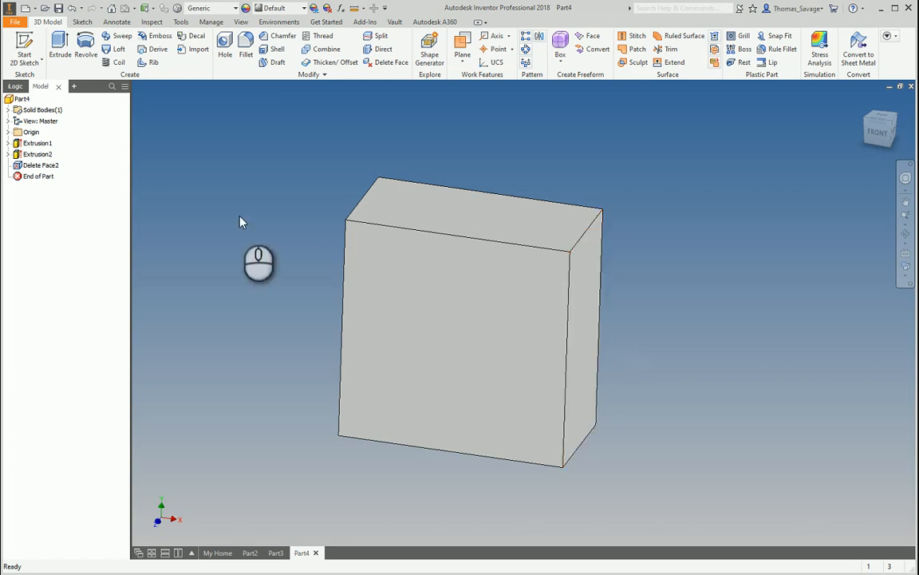
Step: Delete the healed Delete Face feature from the part
{"action": "left_click", "coordinate": [44, 166]}
{"action": "right_click", "coordinate": [48, 168]}
{"action": "left_click", "coordinate": [69, 180]}
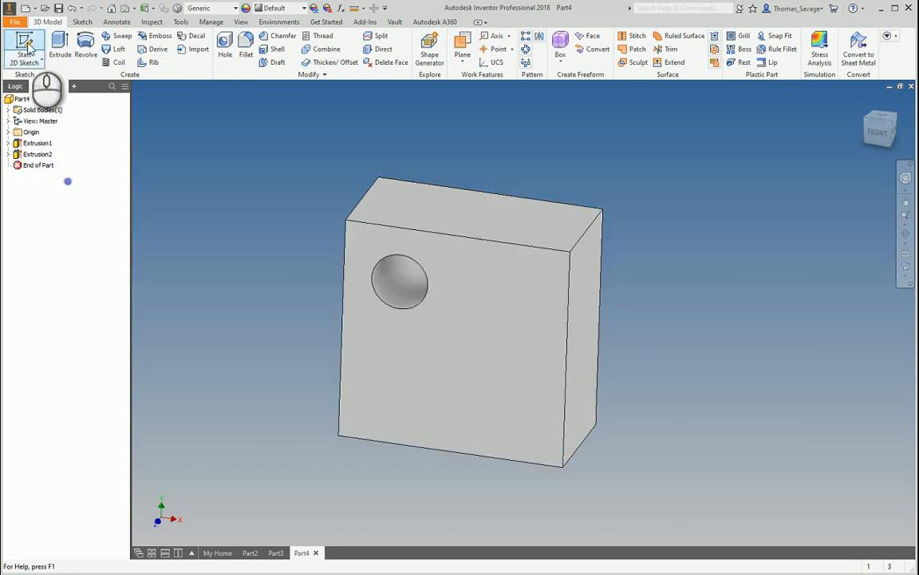
Step: Start a sketch on the block's large front face, project the hole's circular edge into it, and finish the sketch
{"action": "left_click", "coordinate": [23, 49]}
{"action": "left_click", "coordinate": [429, 324]}
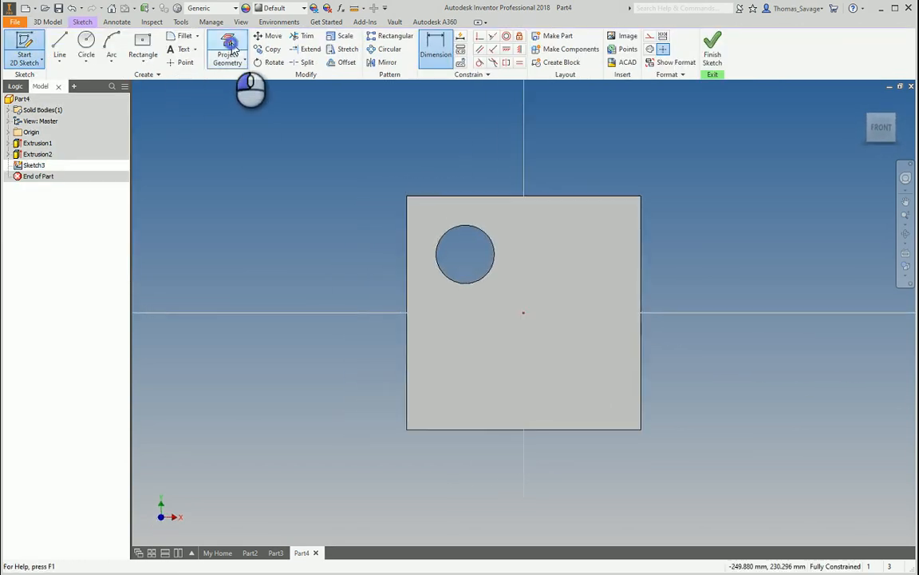
{"action": "left_click", "coordinate": [228, 53]}
{"action": "left_click", "coordinate": [495, 244]}
{"action": "left_click", "coordinate": [713, 49]}
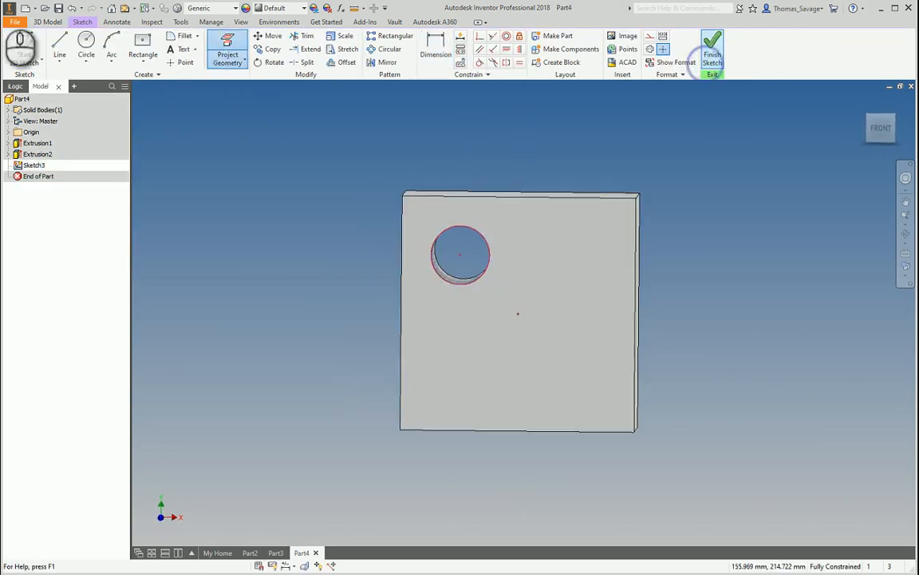
Step: Extrude the projected circle 100 mm into the block to fill the hole, and inspect the solid
{"action": "left_click", "coordinate": [60, 48]}
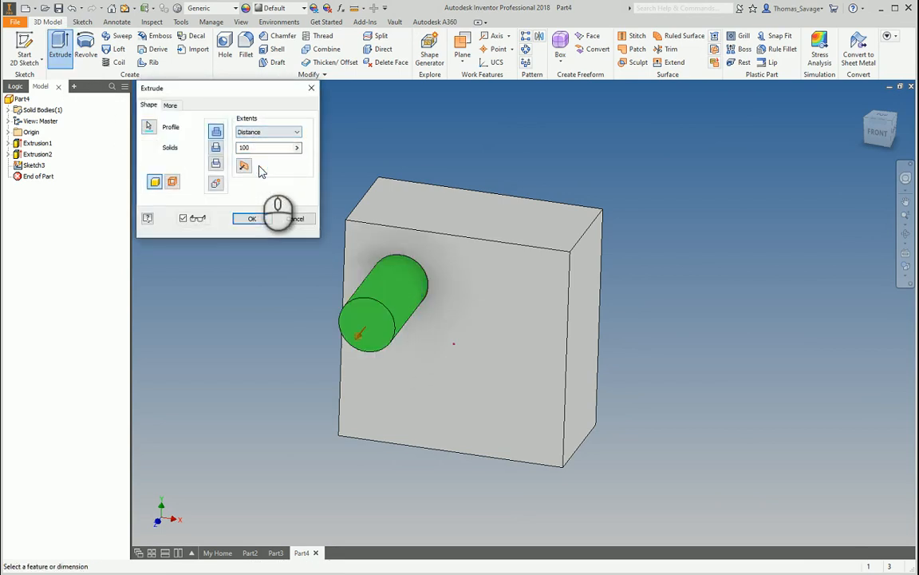
{"action": "left_click", "coordinate": [261, 165]}
{"action": "left_click", "coordinate": [253, 219]}
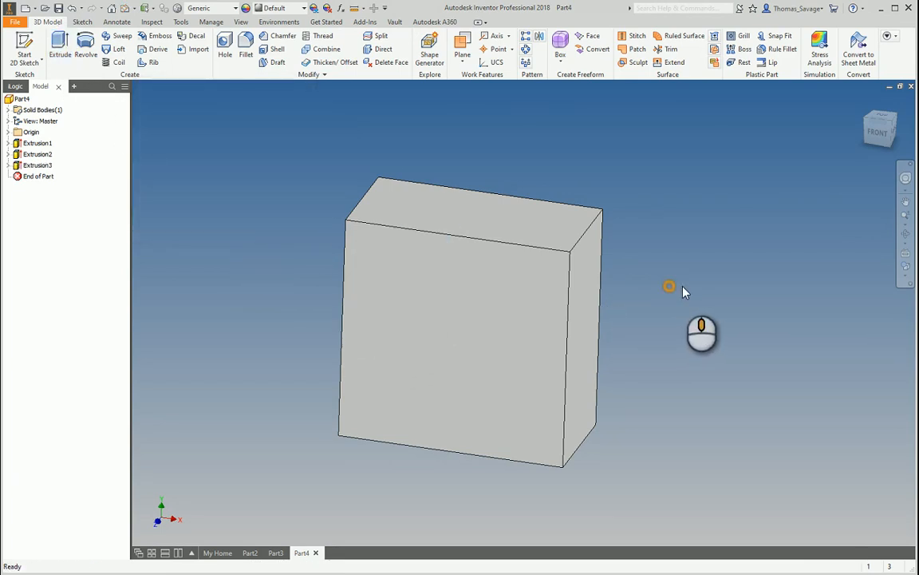
{"action": "middle_click_drag", "start_coordinate": [682, 290], "coordinate": [657, 299], "text": "shift"}
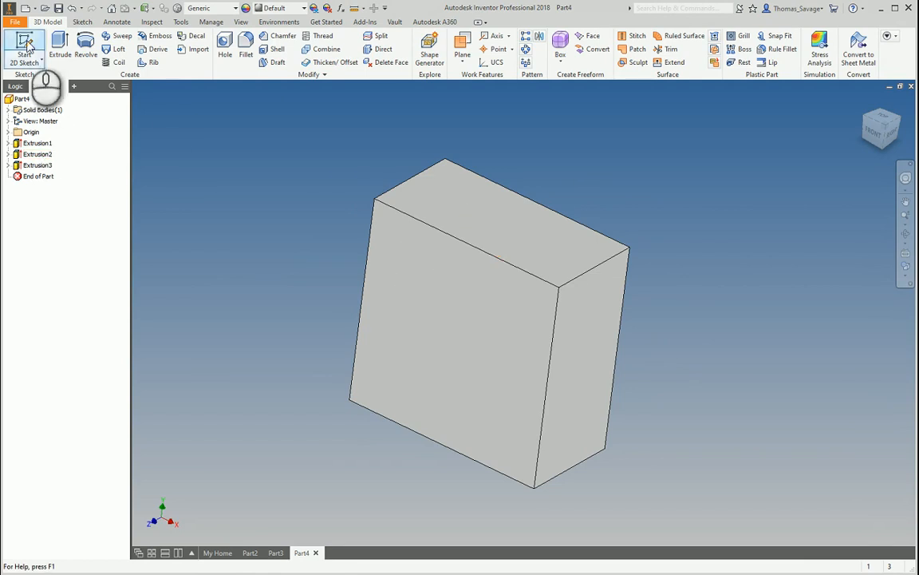
Step: Delete the extrusion that fills the hole together with its sketch
{"action": "right_click", "coordinate": [40, 165]}
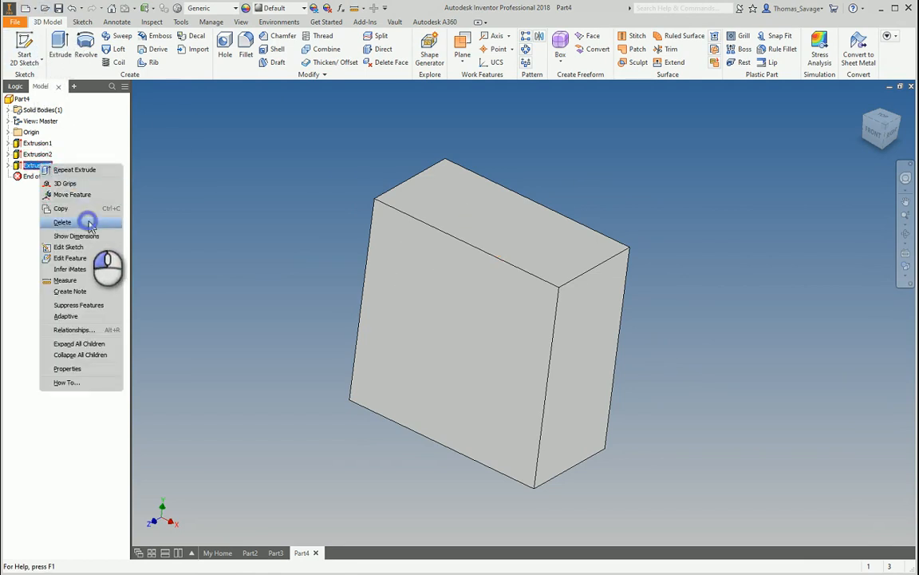
{"action": "left_click", "coordinate": [64, 222]}
{"action": "left_click", "coordinate": [134, 147]}
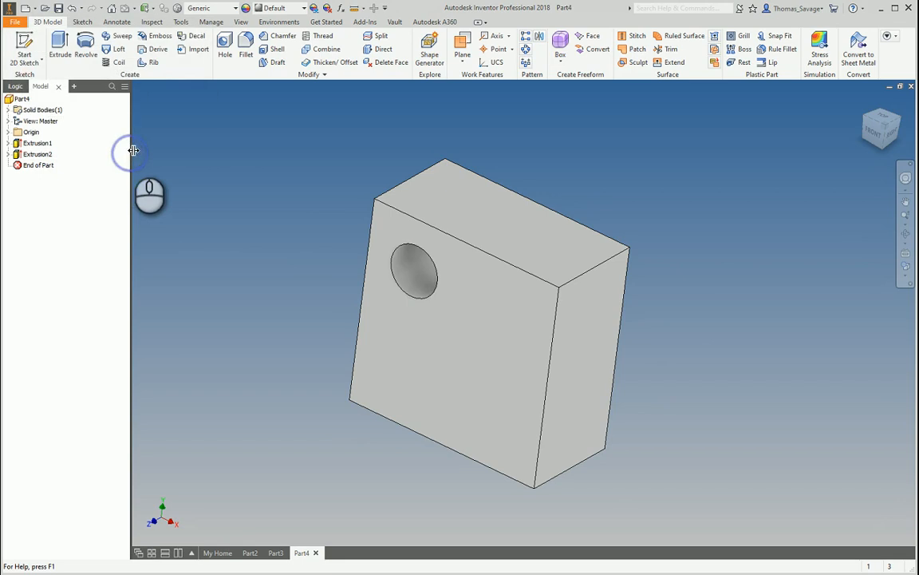
Step: Remove the through-hole again using Delete Face on its cylindrical face with Heal enabled, and inspect the block
{"action": "left_click", "coordinate": [387, 62]}
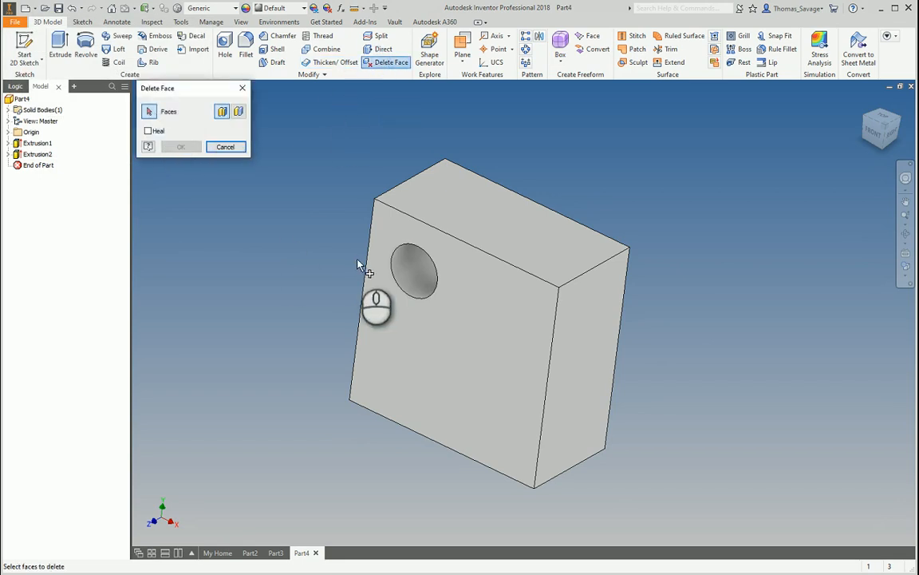
{"action": "left_click", "coordinate": [410, 264]}
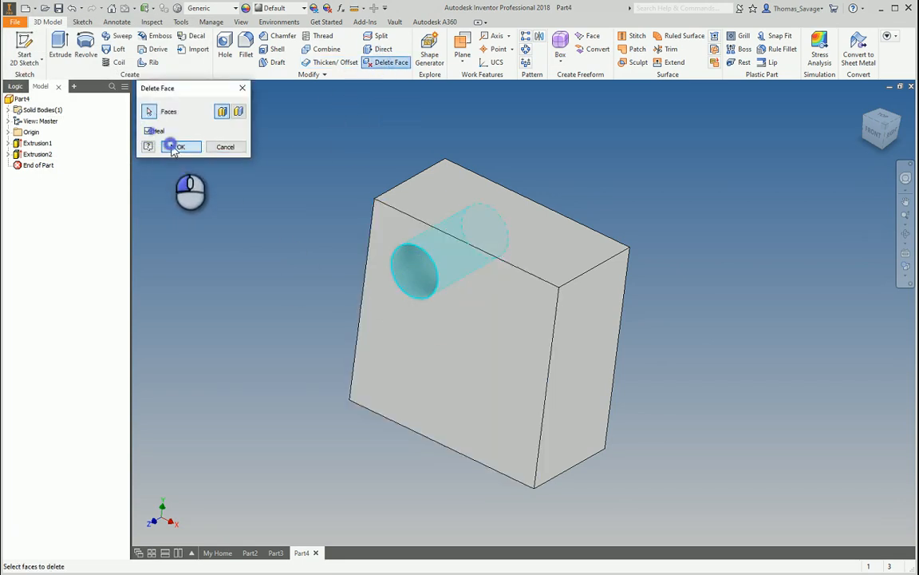
{"action": "left_click", "coordinate": [175, 146]}
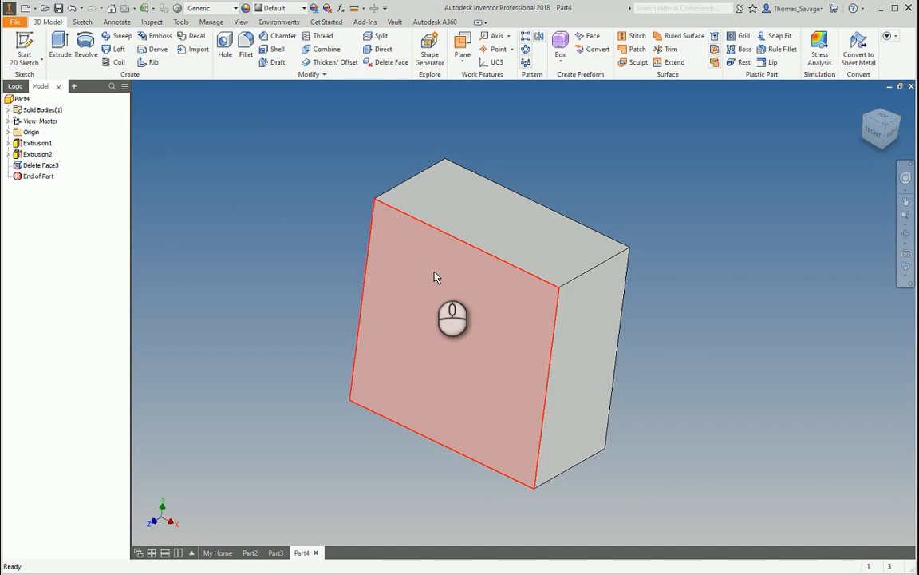
{"action": "middle_click_drag", "start_coordinate": [666, 305], "coordinate": [667, 248], "text": "shift"}
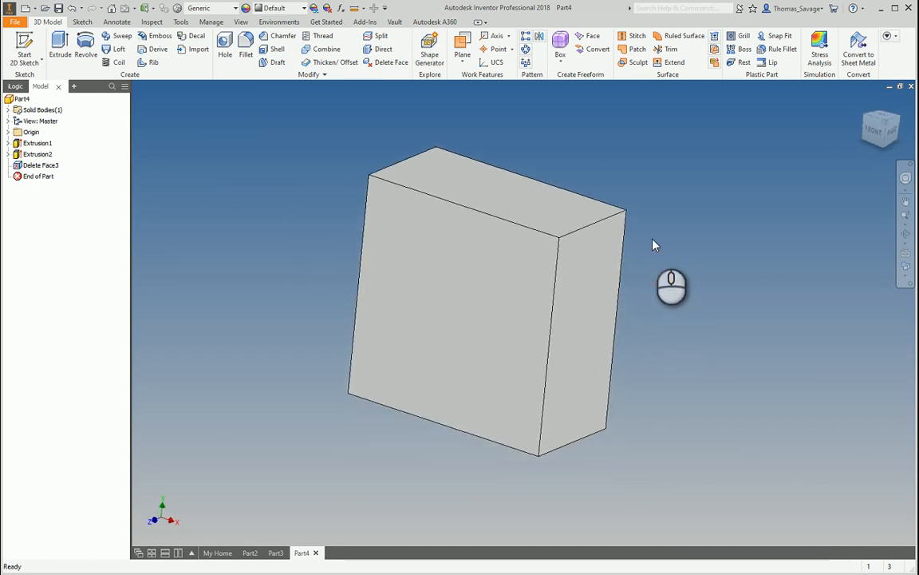